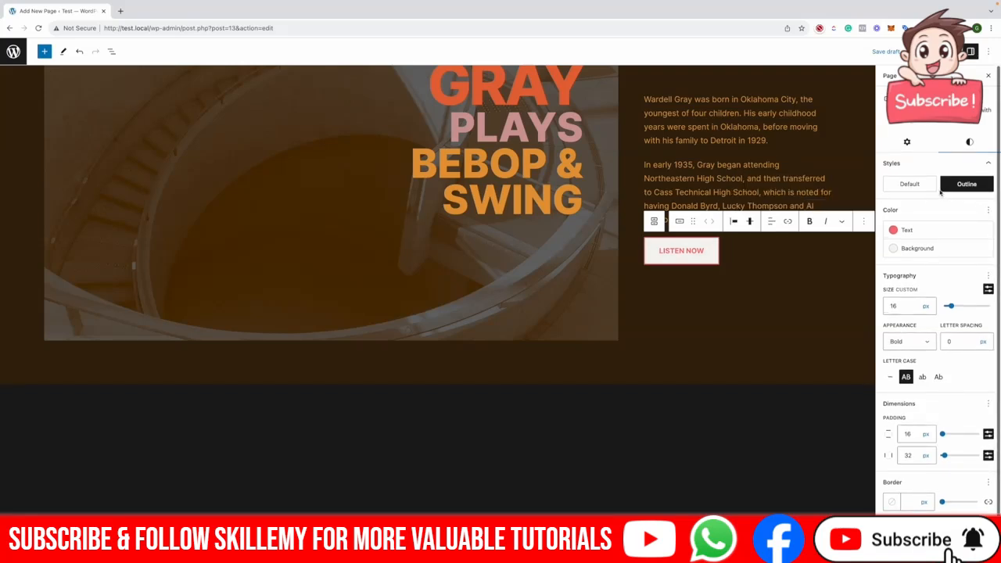
# Step: Try the 25%, 50% and 75% widths on the Listen Now button, settle on 100%, and show its advanced settings
pyautogui.click(779, 188)
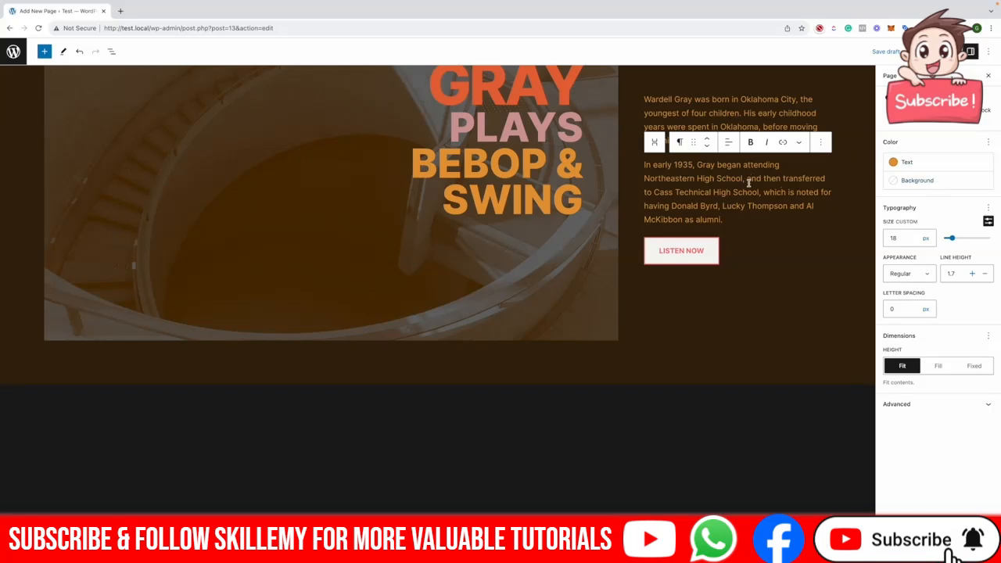
pyautogui.click(700, 250)
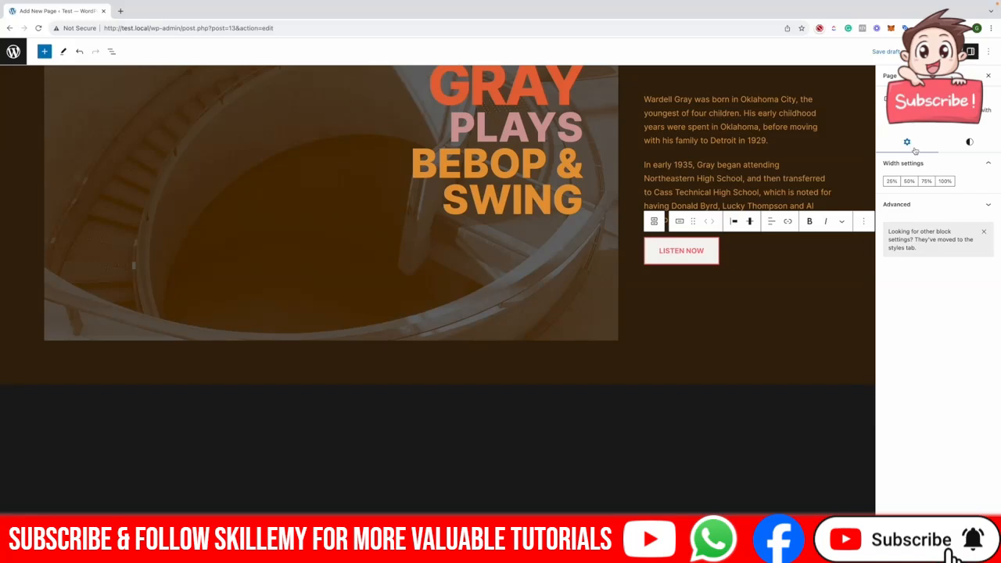
pyautogui.click(893, 182)
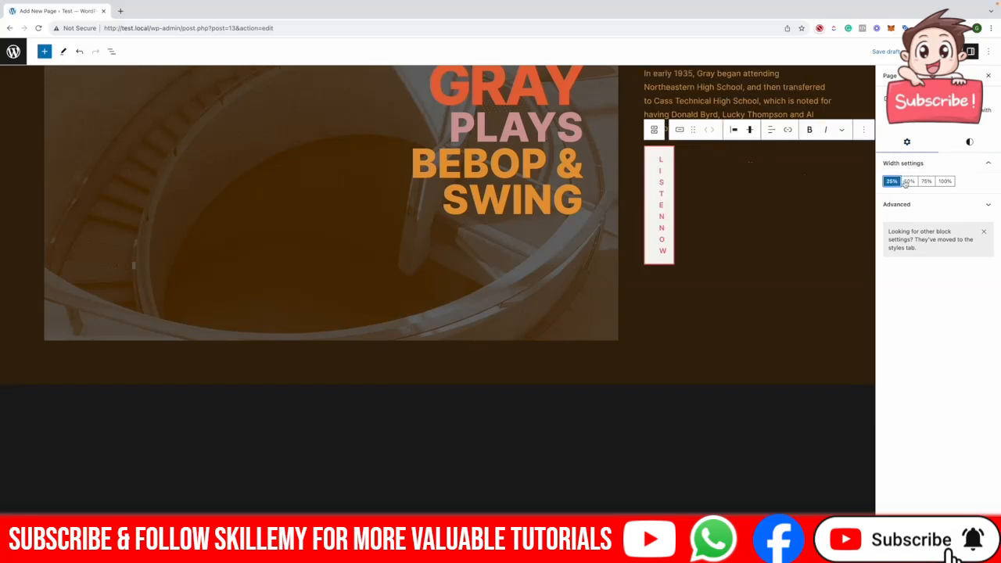
pyautogui.click(909, 181)
pyautogui.click(926, 181)
pyautogui.click(944, 182)
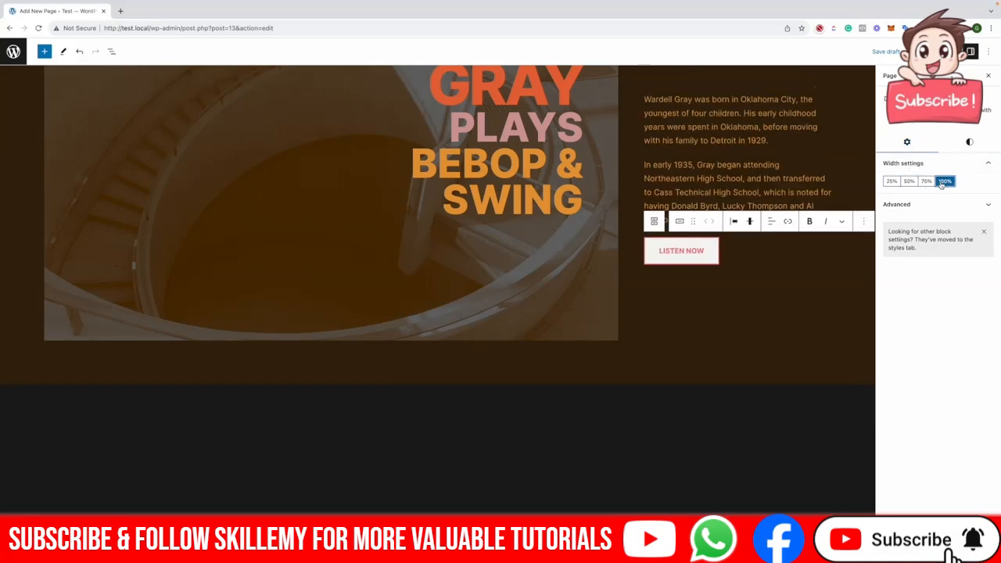
pyautogui.click(943, 204)
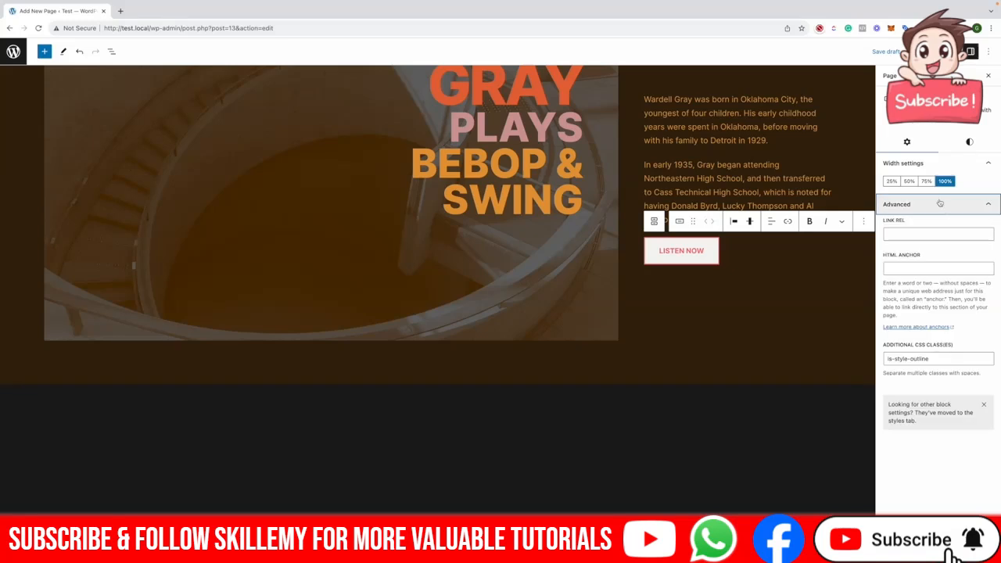
# Step: Set the Listen Now button's font size to 15 px in its style settings
pyautogui.click(955, 141)
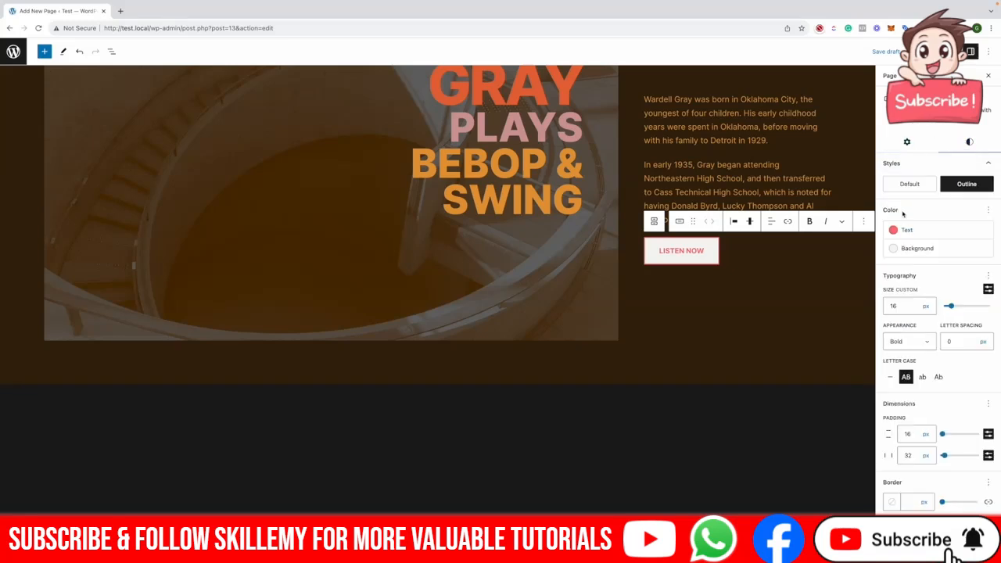
pyautogui.moveTo(951, 305); pyautogui.dragTo(952, 306)
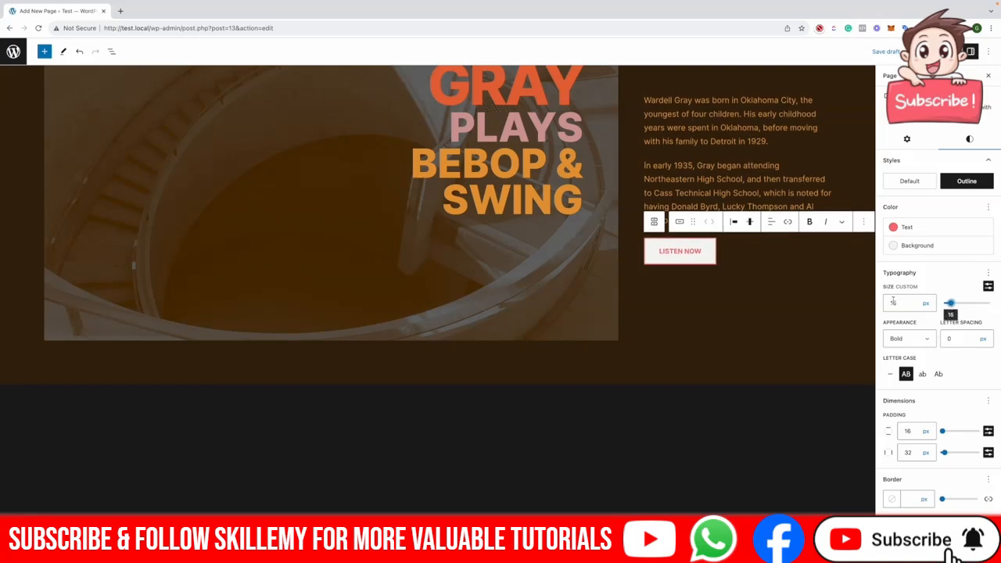
pyautogui.scroll(-1, 836, 422)
pyautogui.scroll(3, 832, 409)
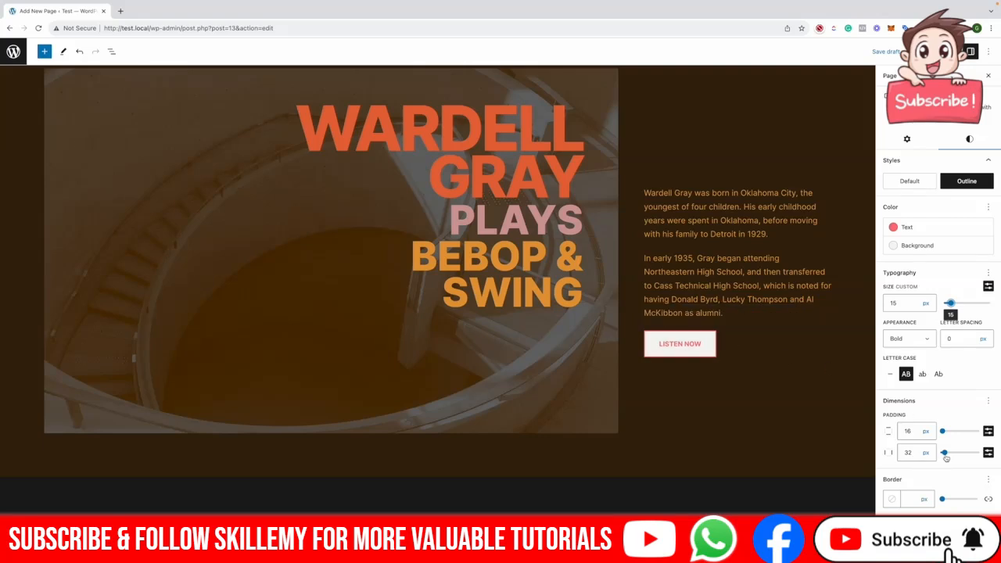
# Step: Try a horizontal padding of about 5.06 rem on the Listen Now button and compare it in px and %
pyautogui.moveTo(946, 459); pyautogui.dragTo(990, 455)
pyautogui.click(989, 452)
pyautogui.click(991, 454)
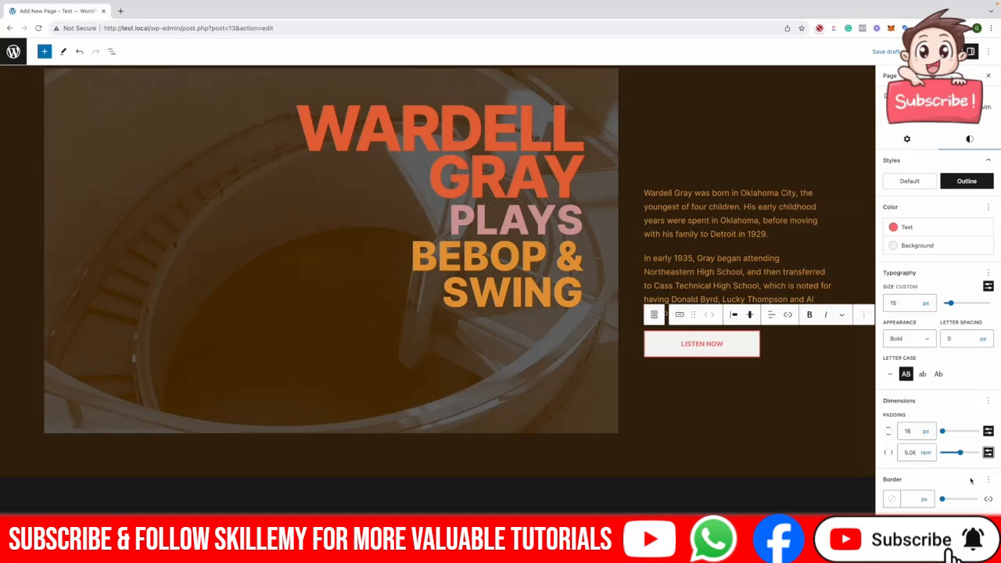
pyautogui.click(926, 453)
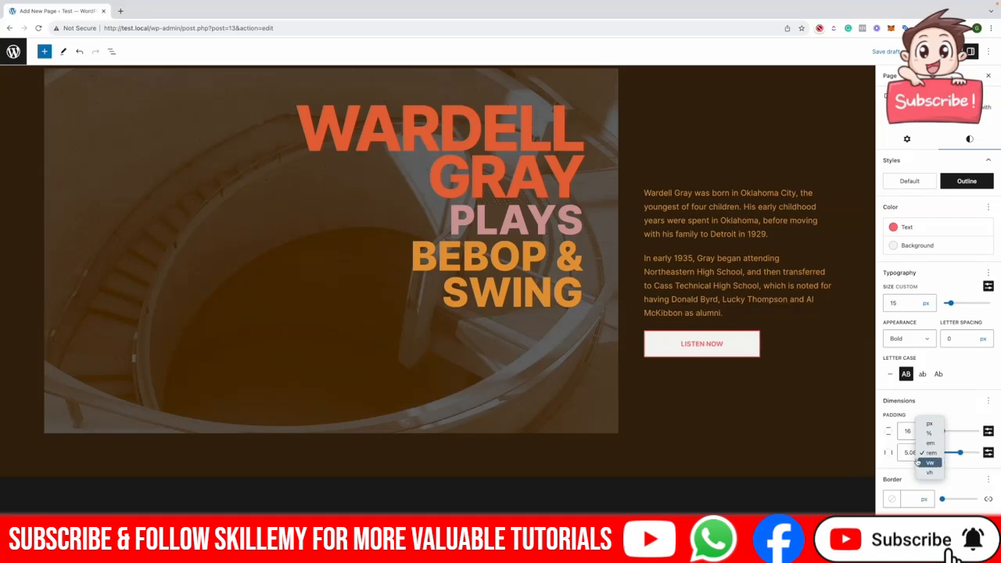
pyautogui.click(930, 431)
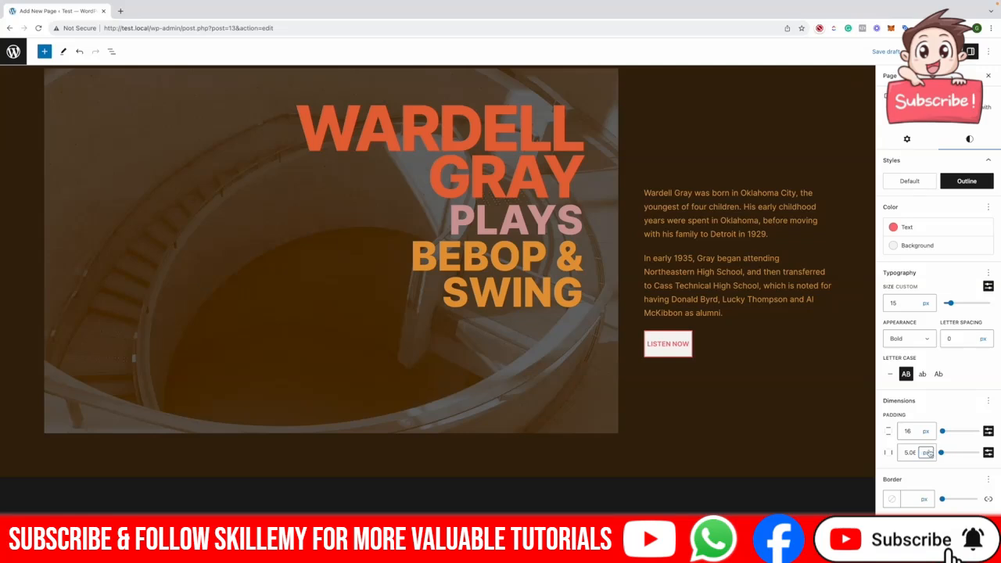
pyautogui.click(926, 453)
pyautogui.click(930, 462)
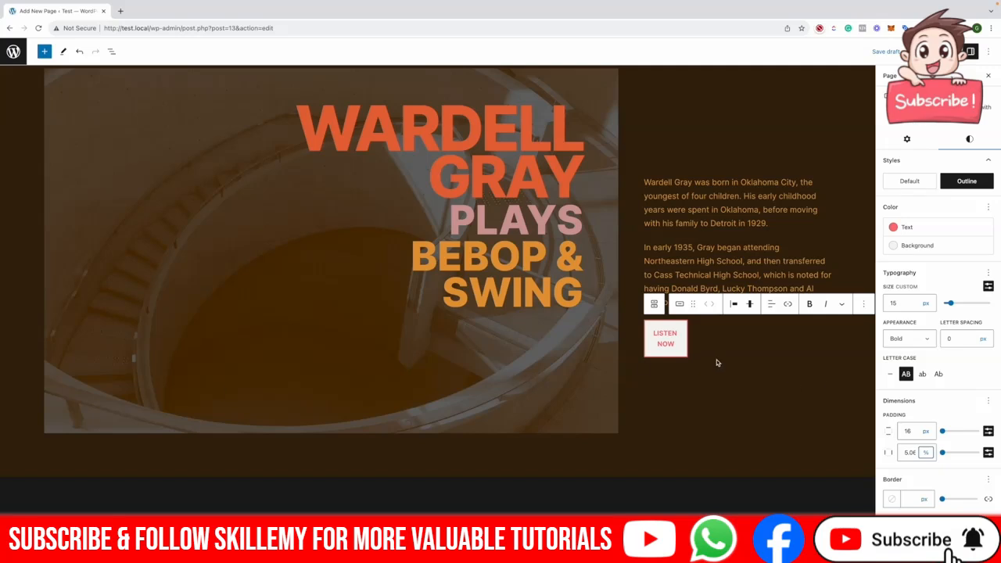
# Step: Set the Listen Now button's horizontal padding to 34 px
pyautogui.click(926, 453)
pyautogui.click(930, 443)
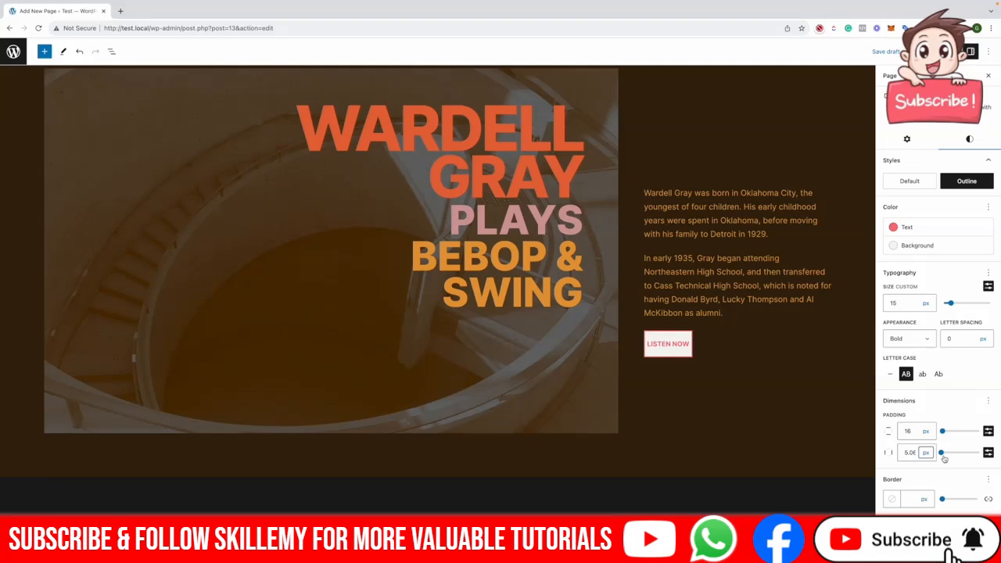
pyautogui.moveTo(941, 453); pyautogui.dragTo(945, 455)
pyautogui.click(926, 452)
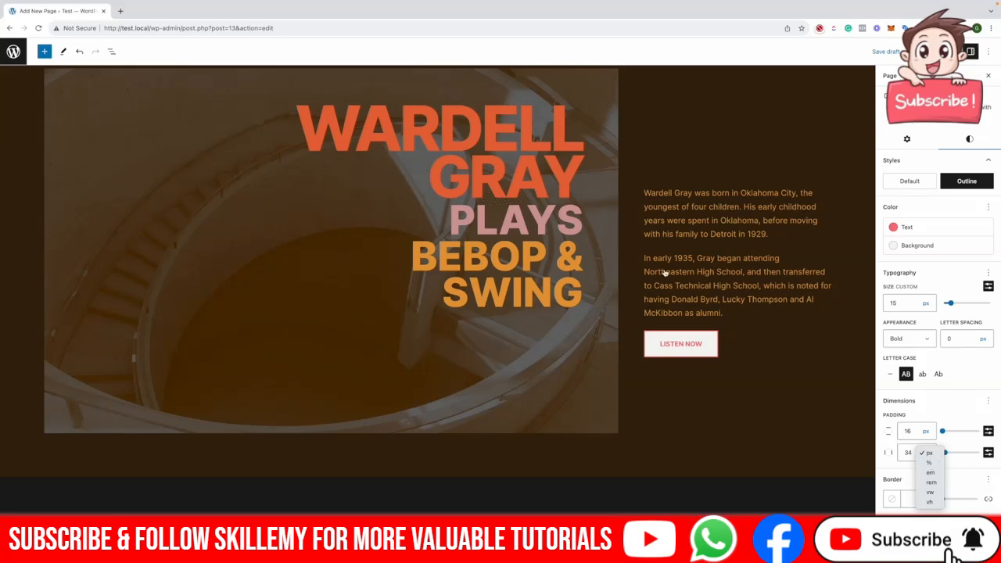
pyautogui.press('Escape')
# Step: Try to publish the page, leave the publishing confirmation and dismiss the notice
pyautogui.click(941, 51)
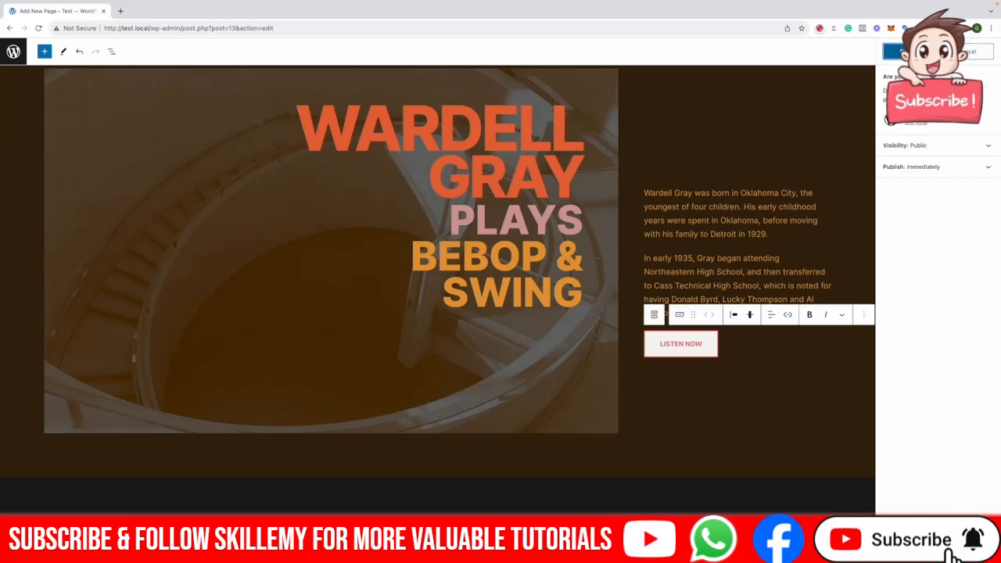
pyautogui.click(910, 51)
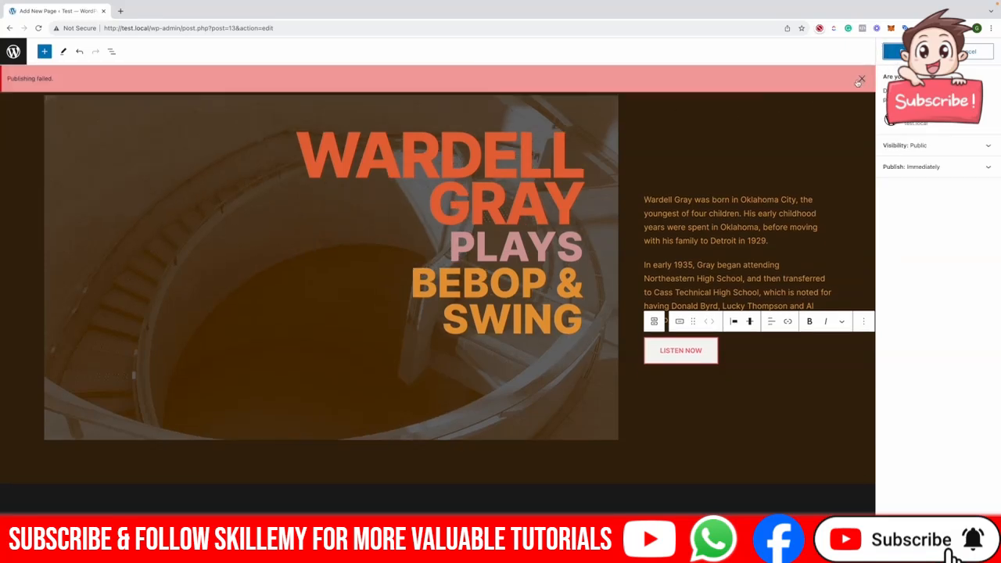
pyautogui.click(888, 53)
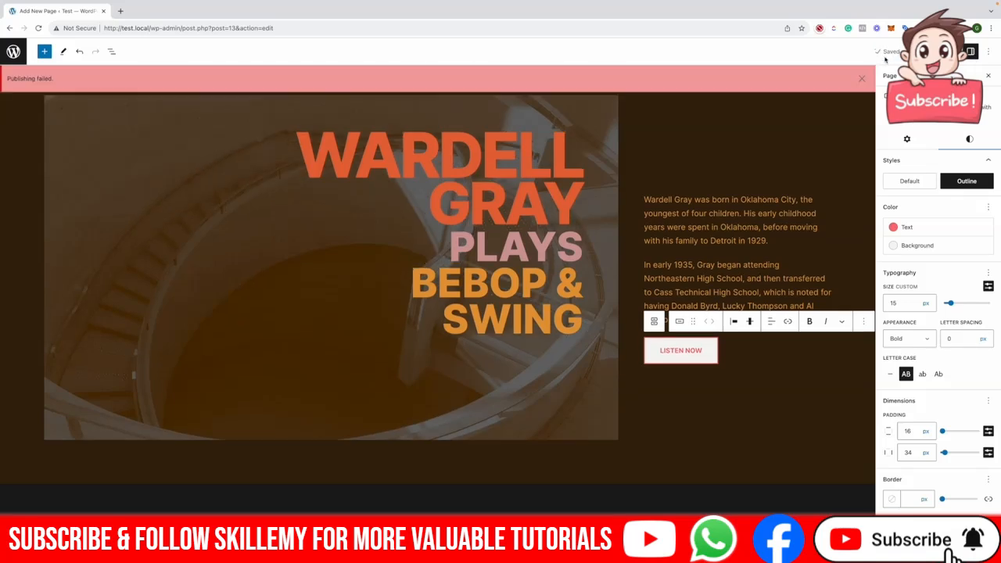
pyautogui.click(861, 80)
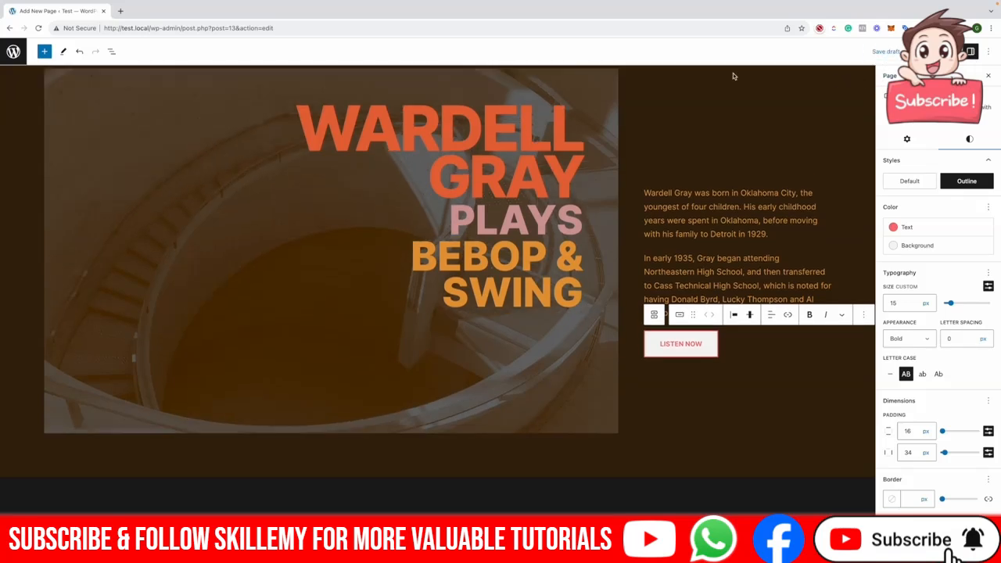
# Step: Try to reload the page editor, and load the Google homepage in a new tab
pyautogui.click(39, 28)
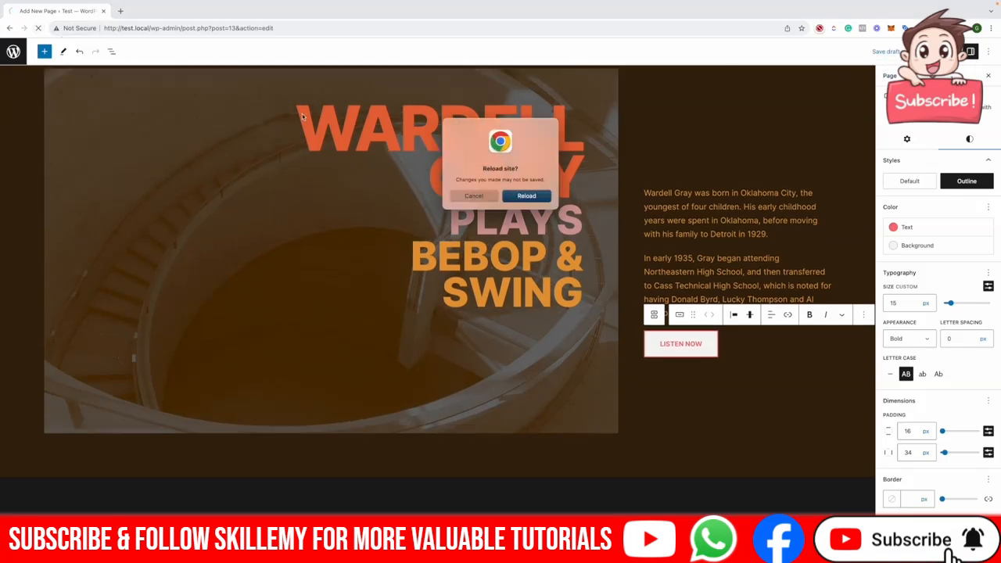
pyautogui.click(527, 197)
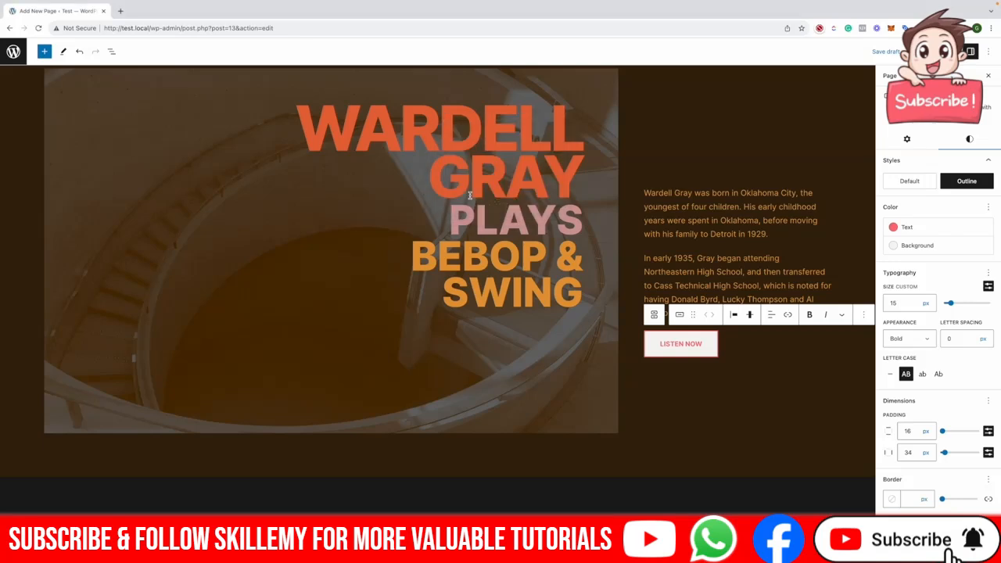
pyautogui.click(120, 11)
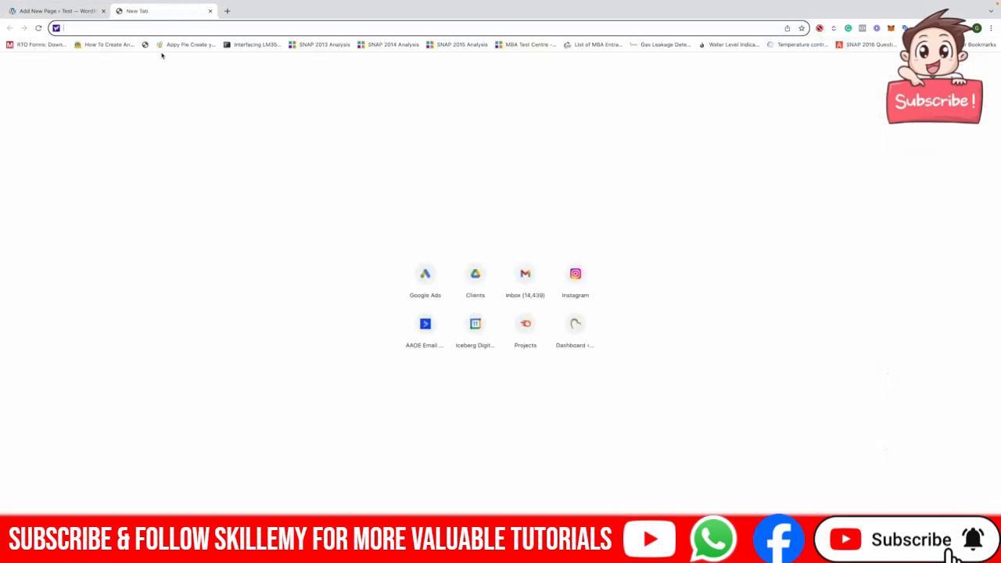
pyautogui.write('google')
pyautogui.press('Return')
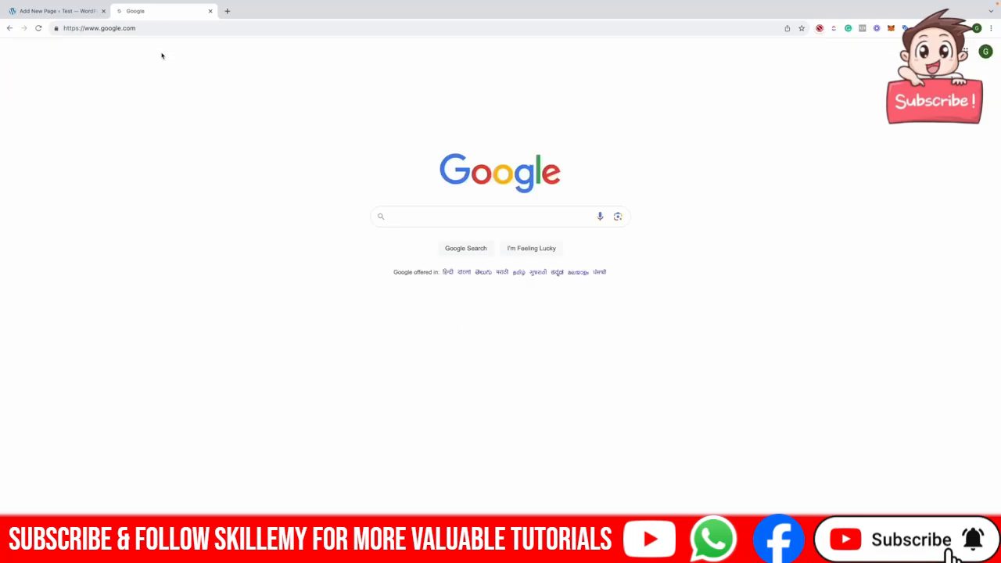
# Step: Return to the page editor and log back in with the username and account password, enabling Remember Me
pyautogui.click(47, 11)
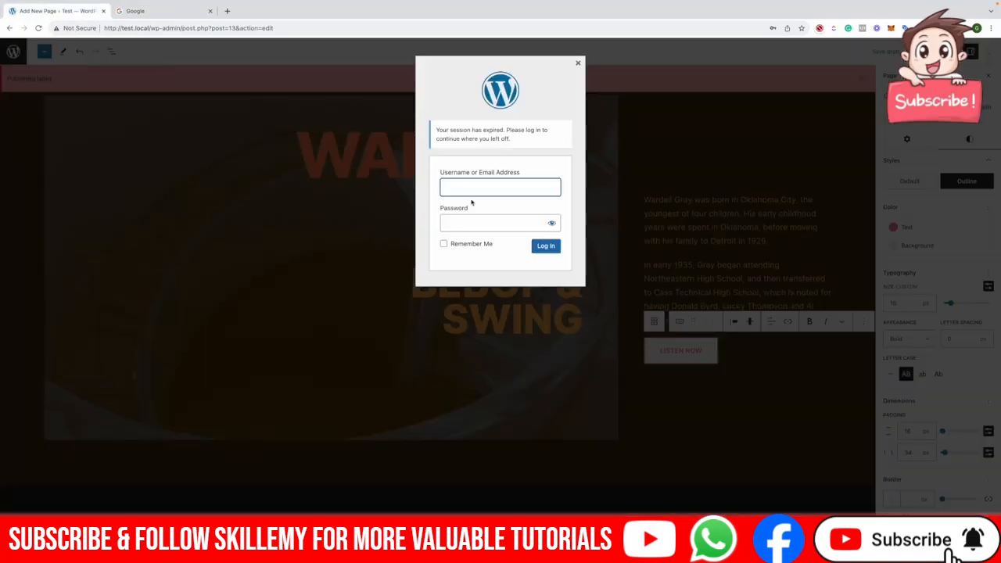
pyautogui.click(495, 212)
pyautogui.click(462, 243)
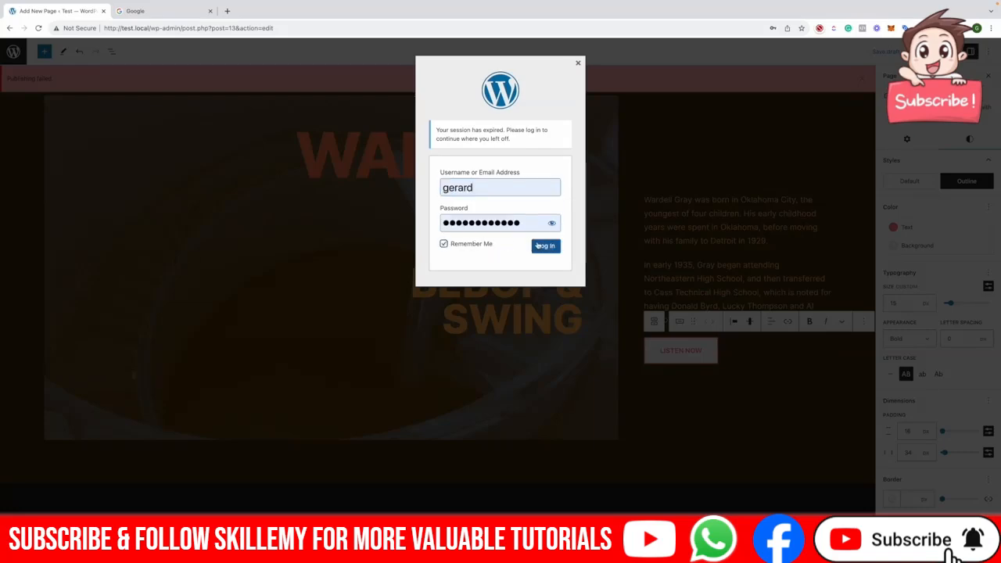
pyautogui.click(544, 246)
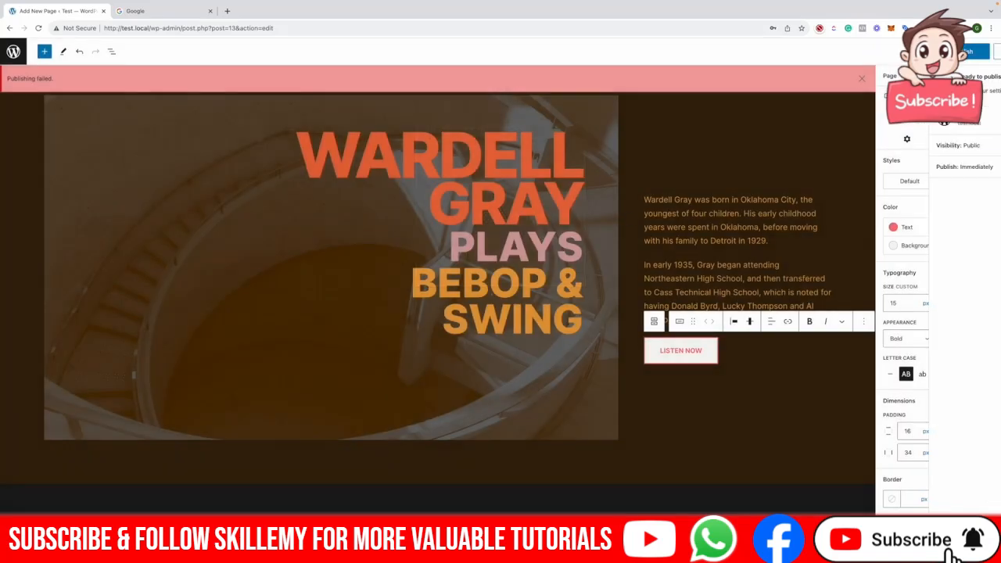
# Step: Publish the page and open the live version in a new tab to review the Wardell Gray section
pyautogui.click(910, 51)
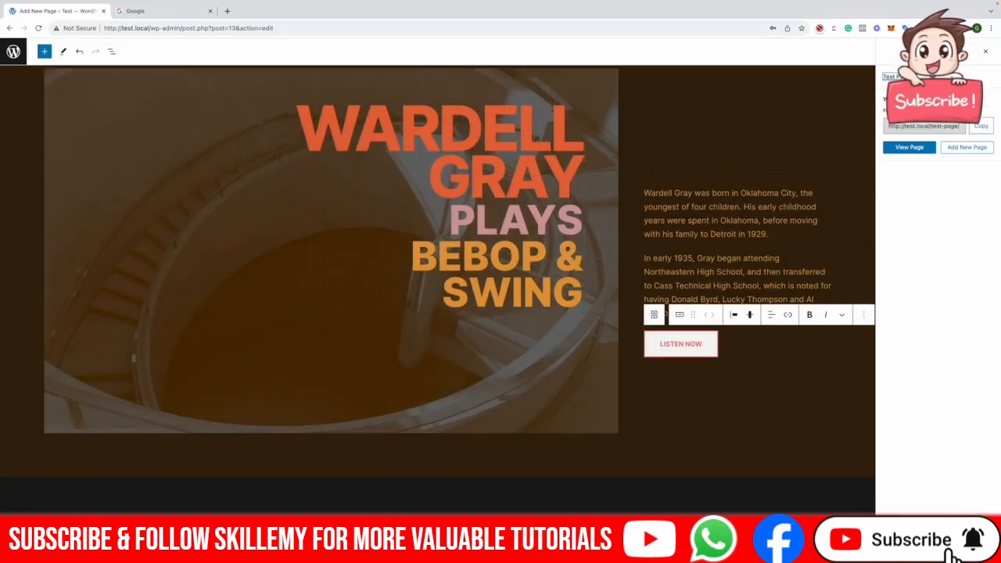
pyautogui.rightClick(924, 149)
pyautogui.click(900, 148)
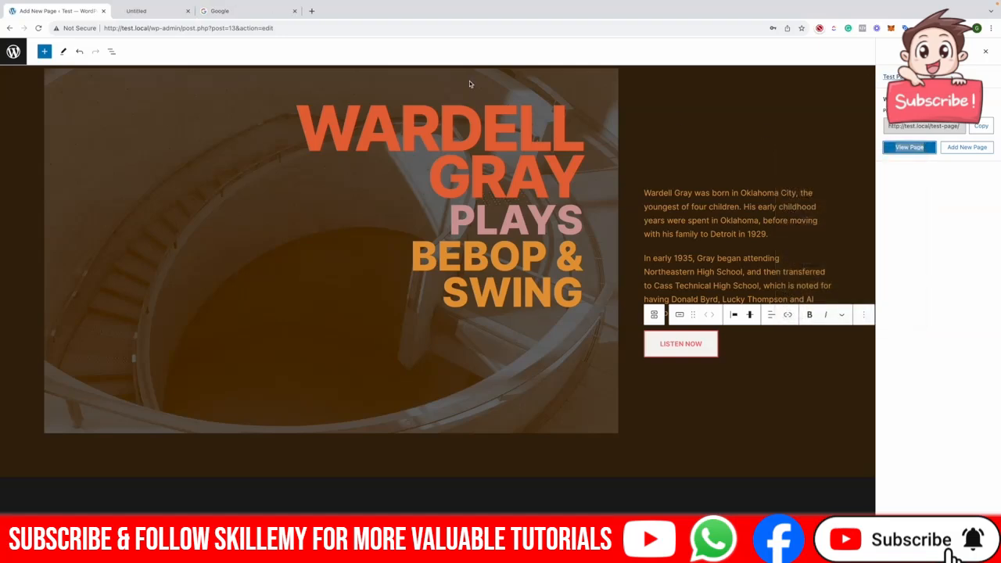
pyautogui.click(199, 11)
pyautogui.scroll(-5, 389, 125)
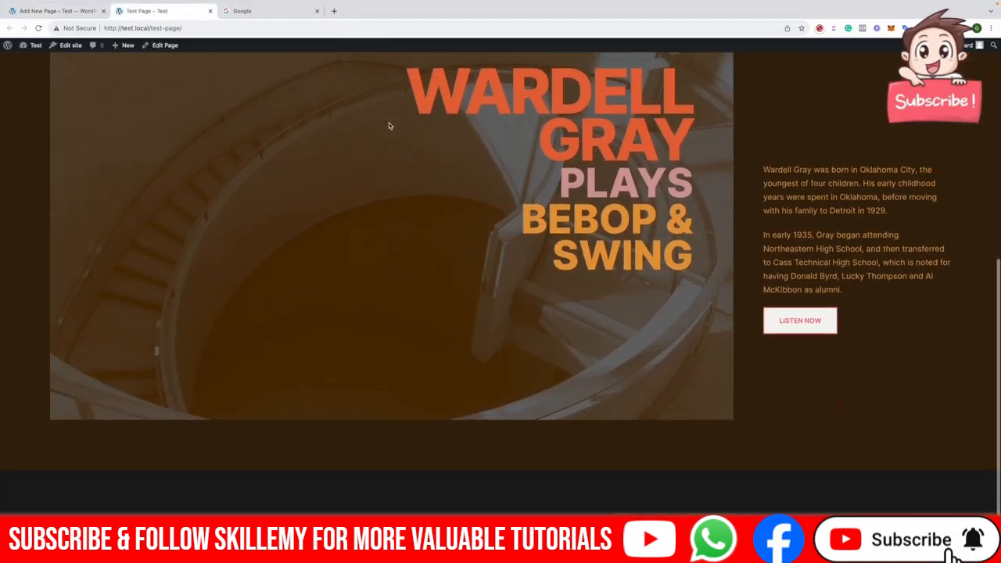
pyautogui.scroll(1, 388, 125)
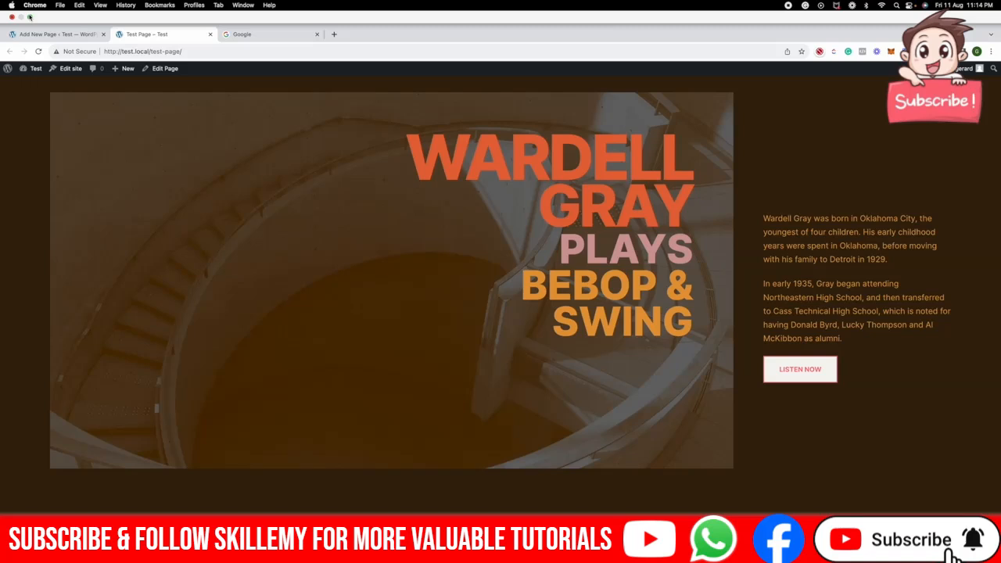
# Step: Take the browser out of full screen, and narrow and widen its window to check the section's responsive layout
pyautogui.click(30, 17)
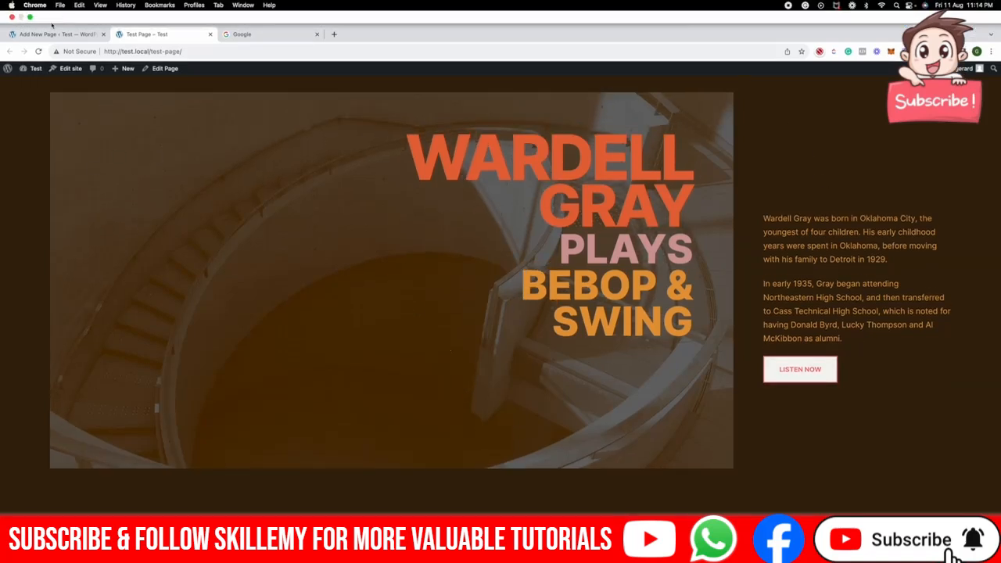
pyautogui.click(30, 20)
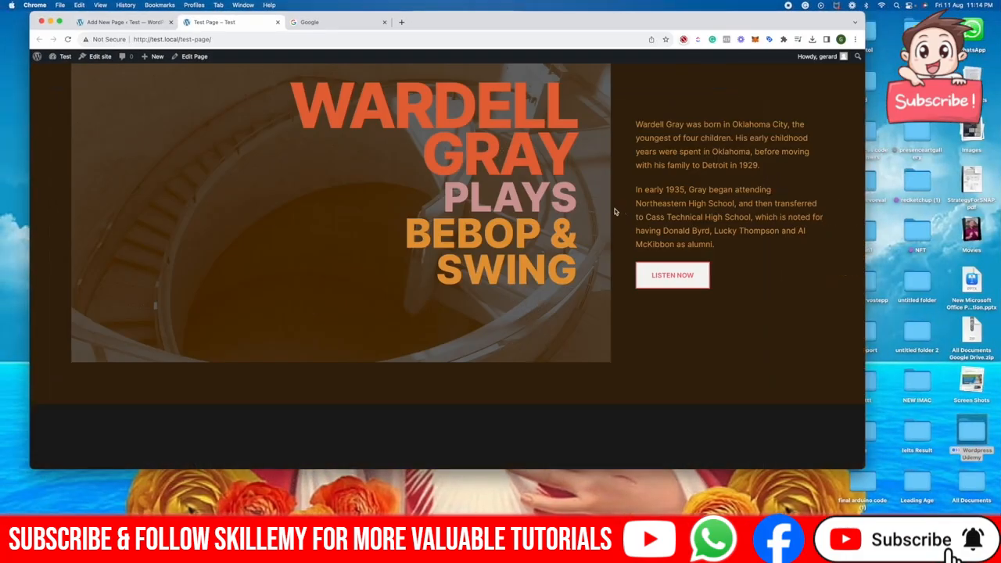
pyautogui.scroll(2, 704, 234)
pyautogui.scroll(1, 823, 256)
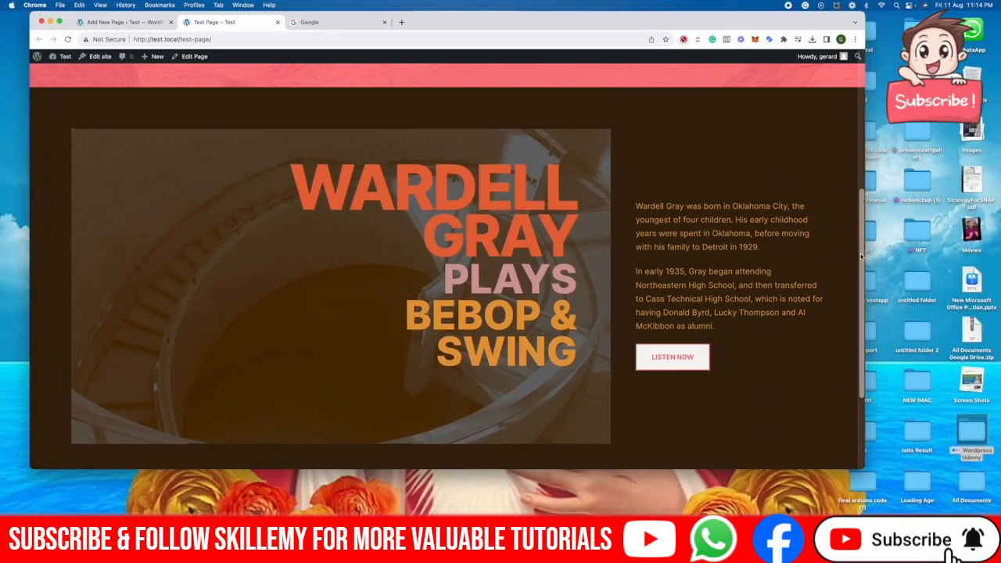
pyautogui.moveTo(865, 254); pyautogui.dragTo(833, 247)
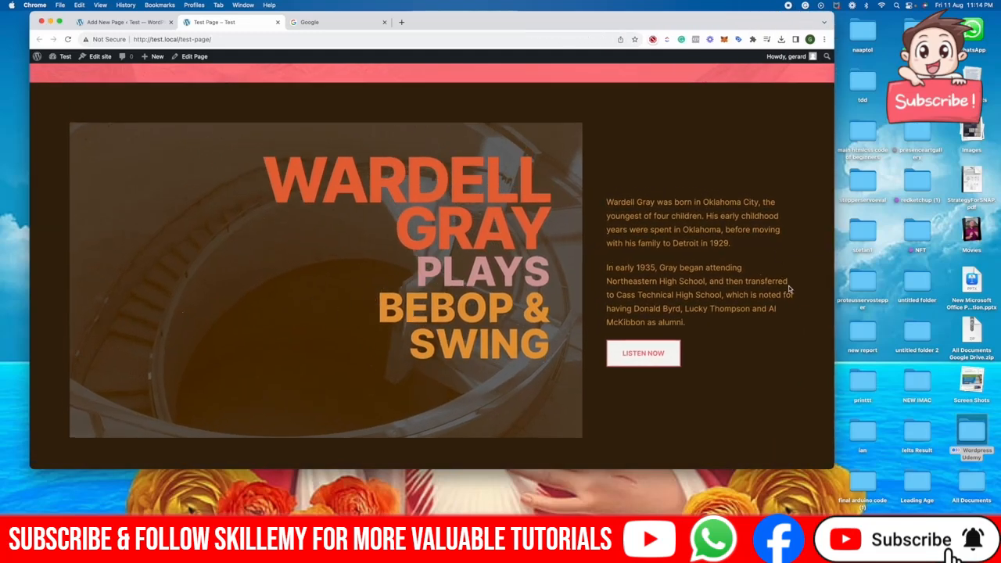
pyautogui.moveTo(835, 286); pyautogui.dragTo(751, 204)
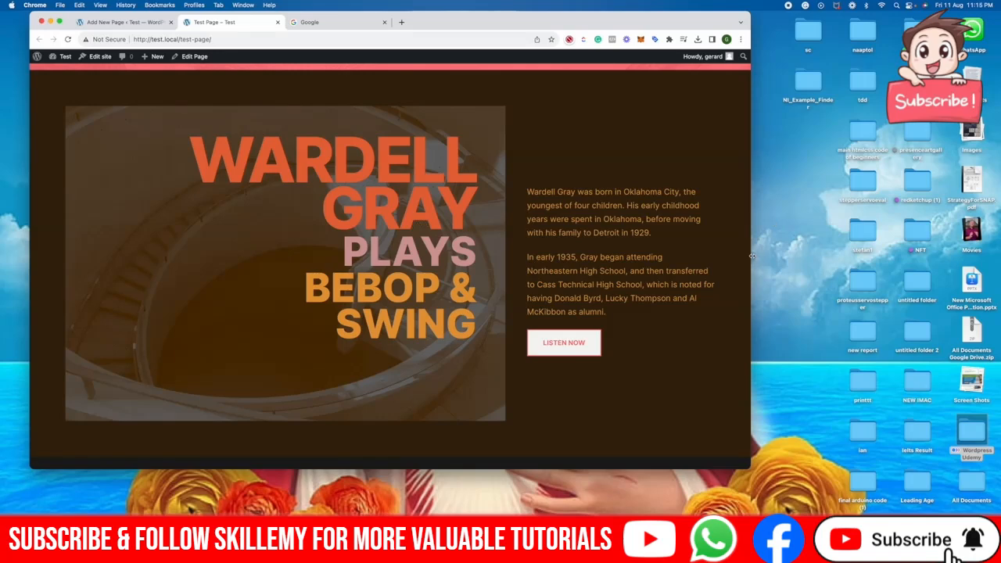
pyautogui.moveTo(752, 256); pyautogui.dragTo(864, 261)
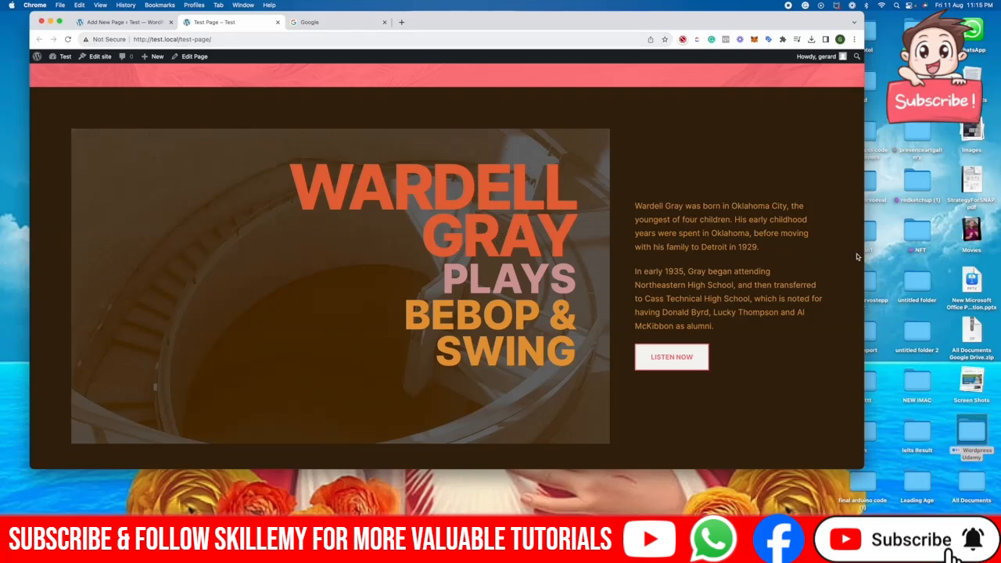
# Step: Resize the browser window down to phone width and back to examine how the Wardell Gray heading, text and button reflow
pyautogui.moveTo(863, 251); pyautogui.dragTo(808, 249)
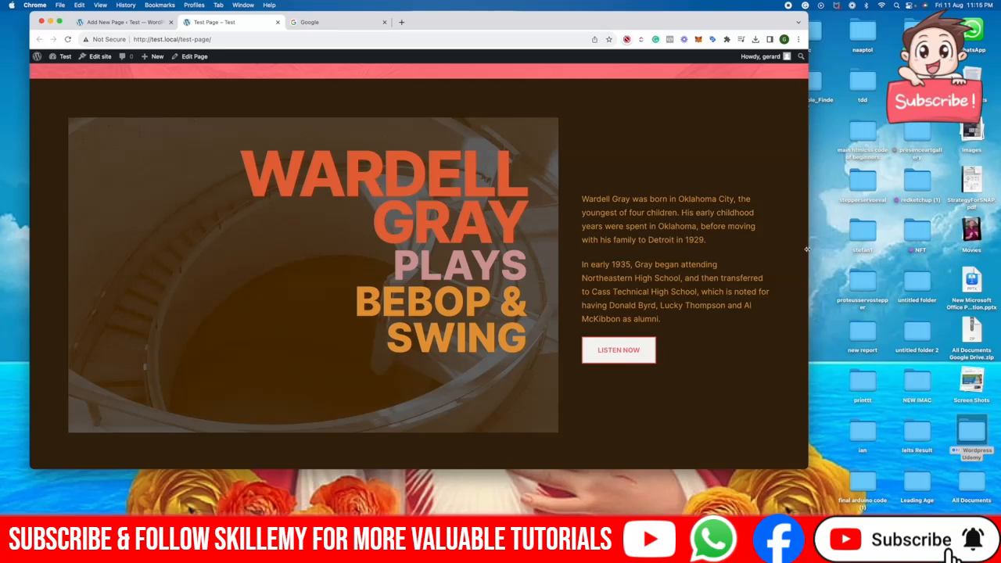
pyautogui.moveTo(806, 249); pyautogui.dragTo(617, 265)
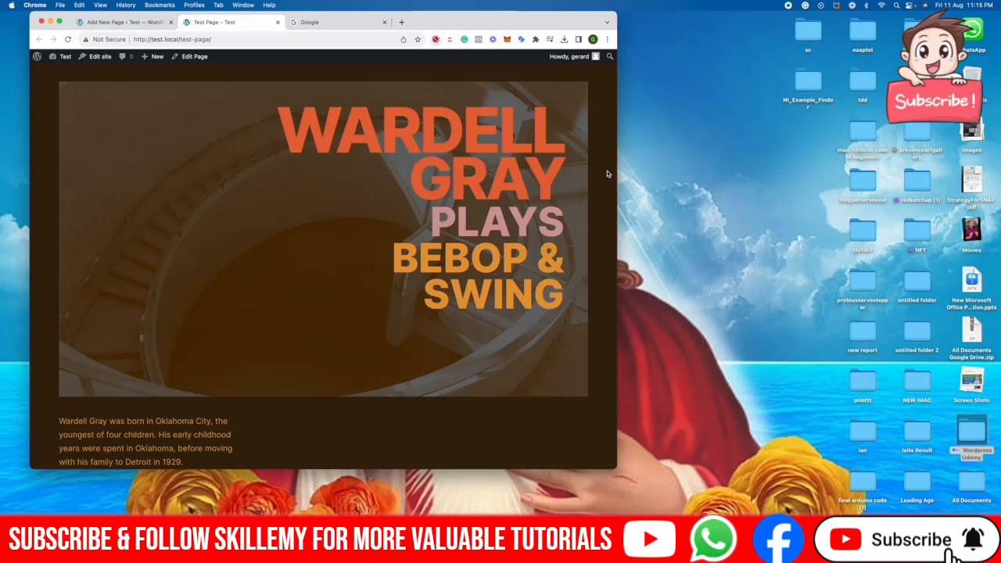
pyautogui.moveTo(617, 176); pyautogui.dragTo(8, 150)
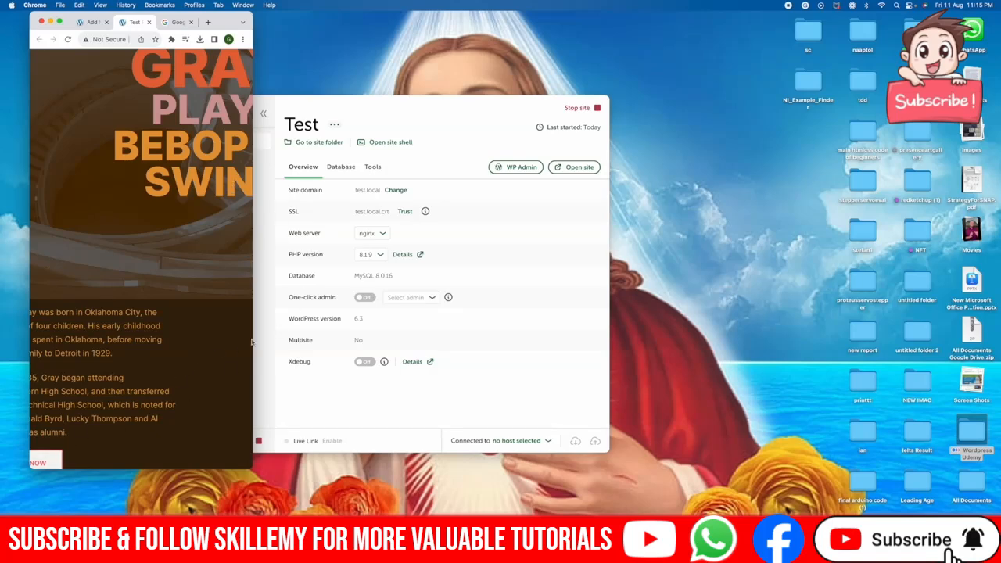
pyautogui.moveTo(252, 340); pyautogui.dragTo(253, 309)
pyautogui.moveTo(252, 258); pyautogui.dragTo(515, 242)
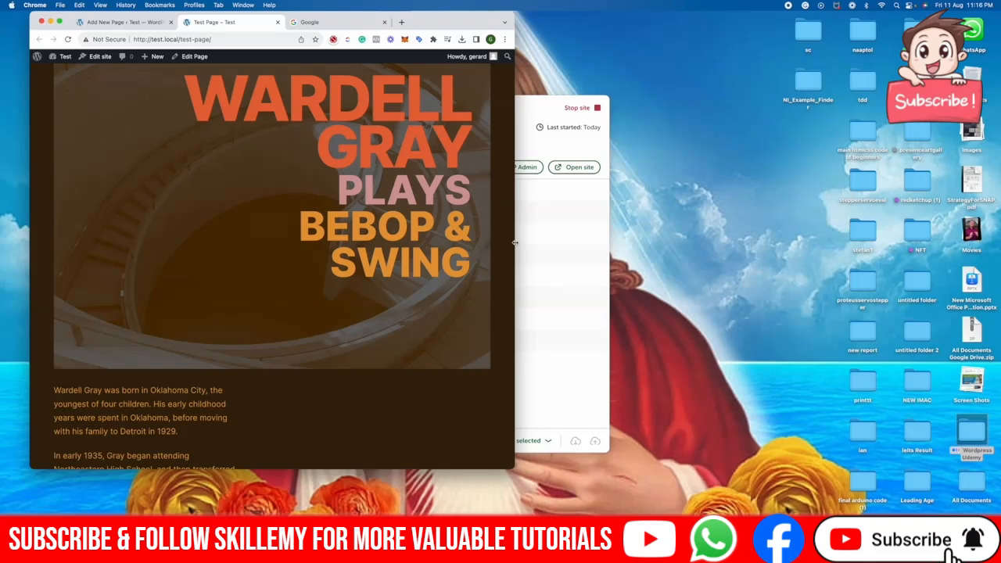
pyautogui.moveTo(514, 242); pyautogui.dragTo(506, 254)
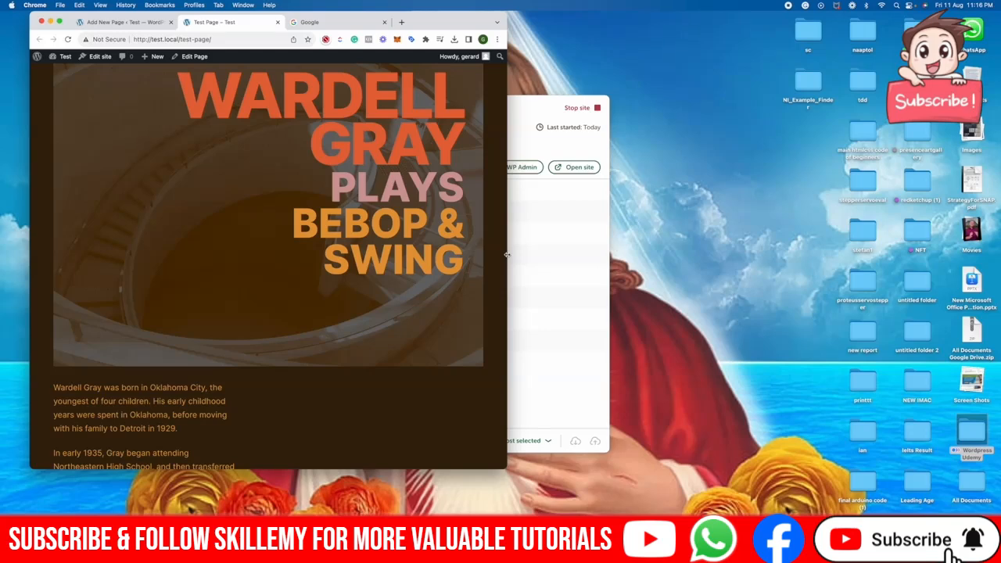
pyautogui.moveTo(507, 255); pyautogui.dragTo(694, 244)
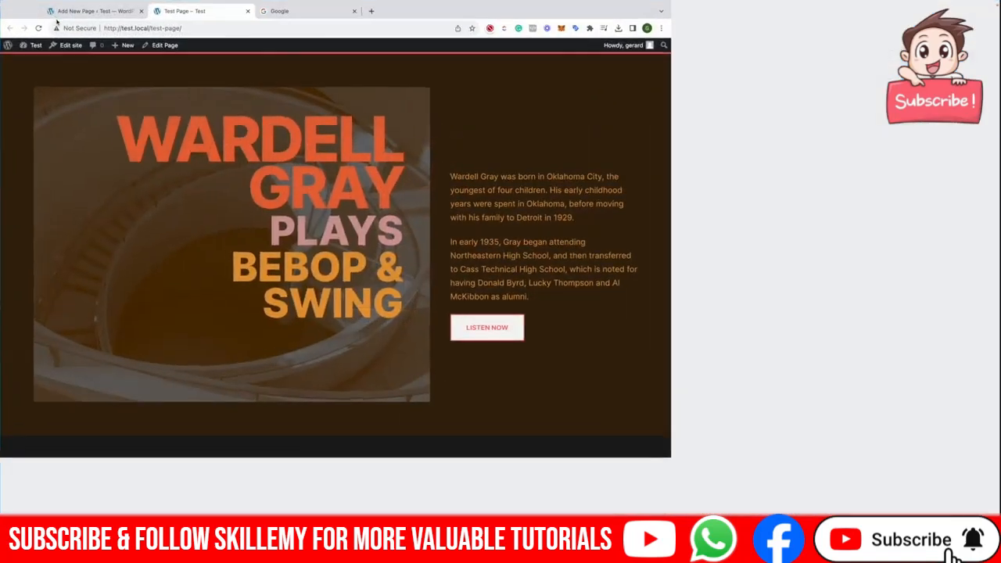
# Step: Return the browser to full screen and close both the live Test Page and the editor's post-publish panel
pyautogui.press('ctrl+super+f')
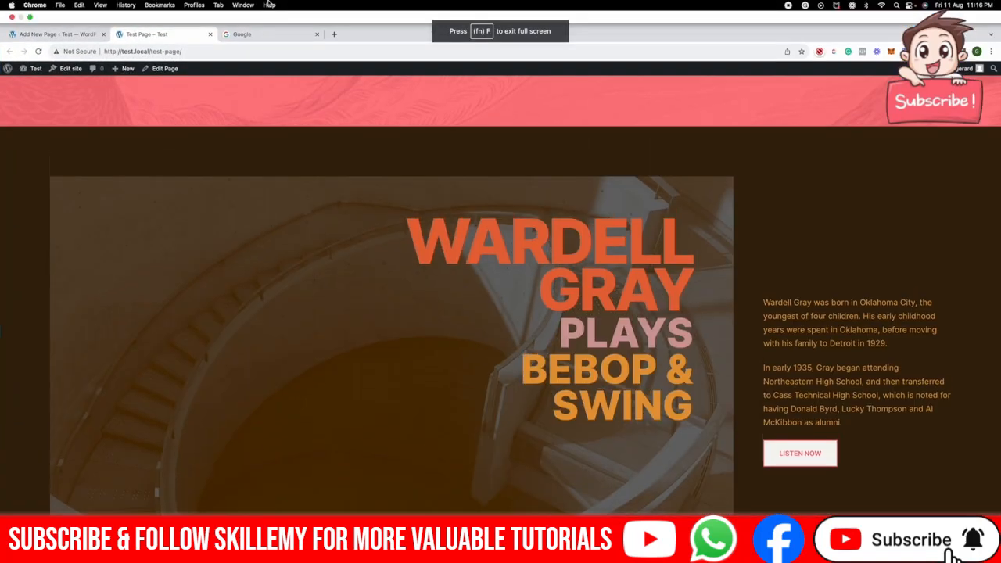
pyautogui.click(210, 34)
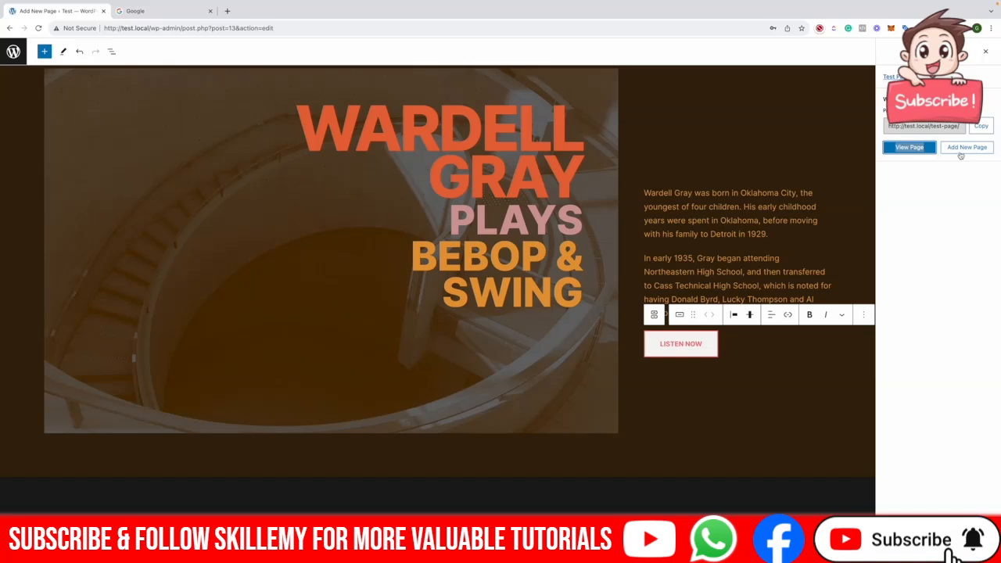
pyautogui.click(849, 140)
pyautogui.click(779, 204)
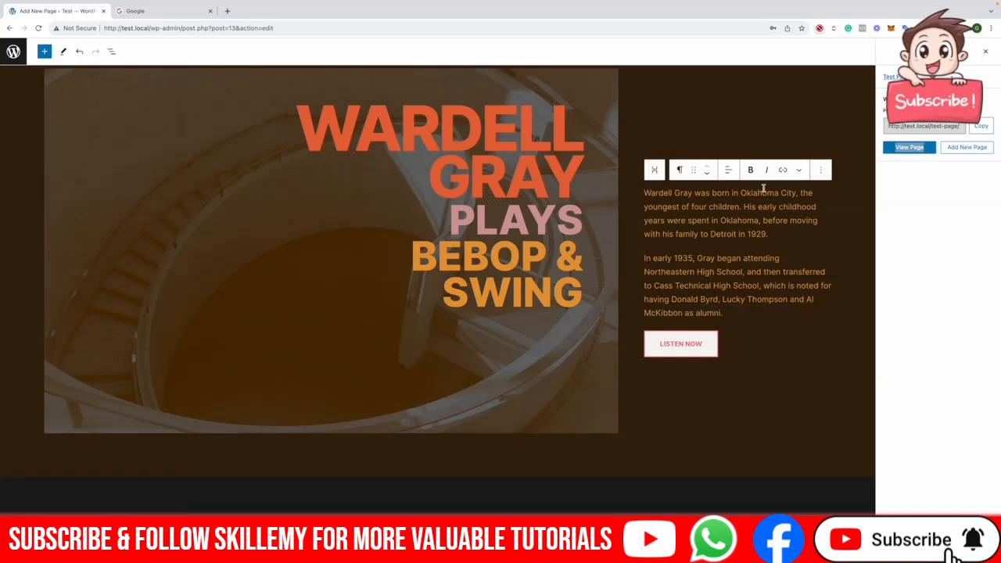
pyautogui.click(986, 51)
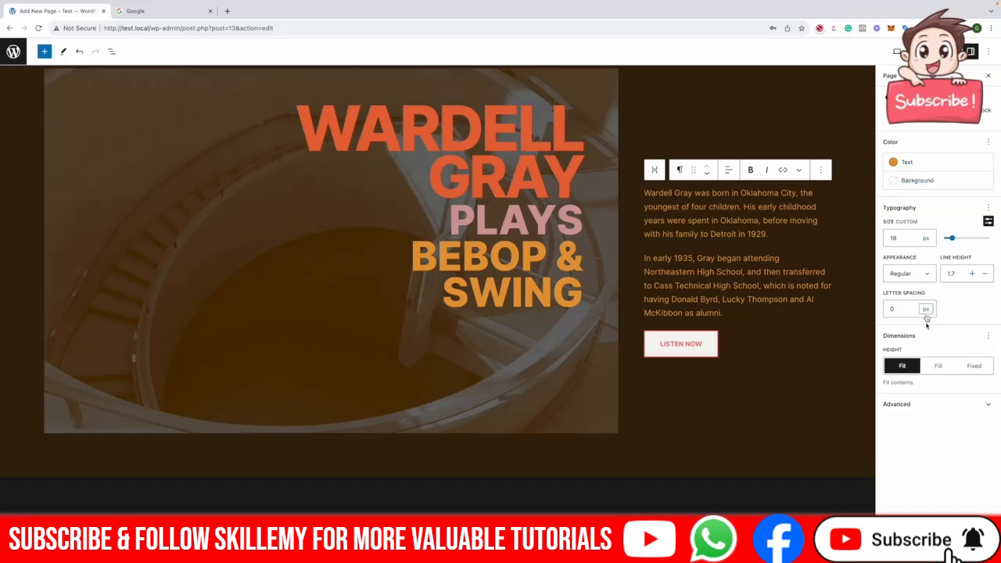
# Step: Try the Fill height on the first Wardell Gray paragraph and set it back to Fit
pyautogui.click(938, 366)
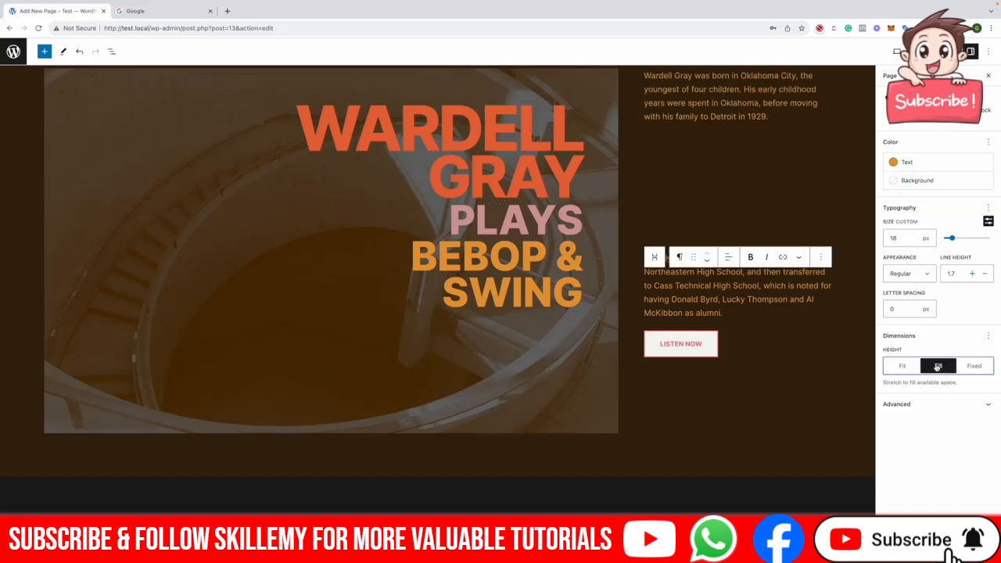
pyautogui.click(902, 366)
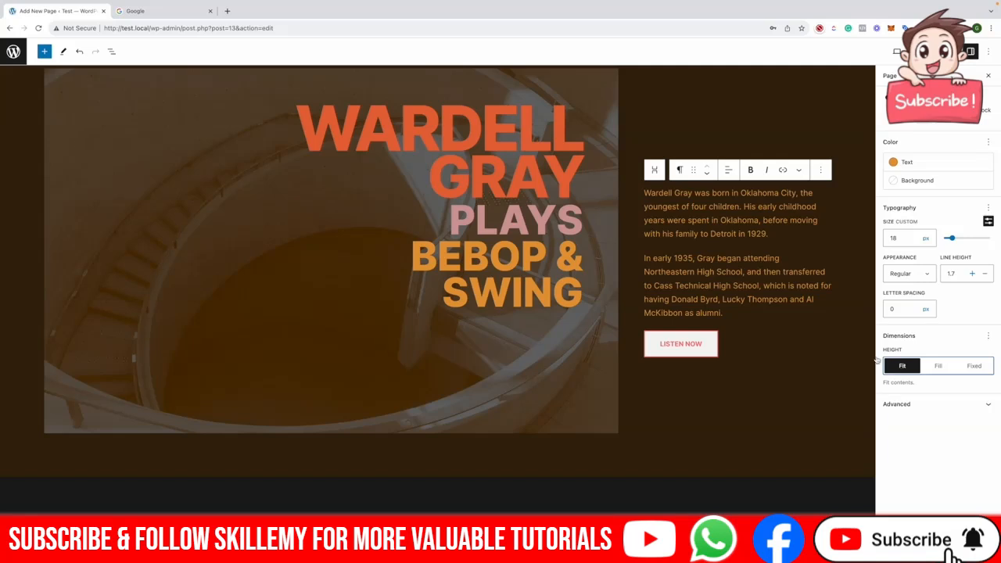
pyautogui.scroll(2, 784, 314)
pyautogui.click(635, 186)
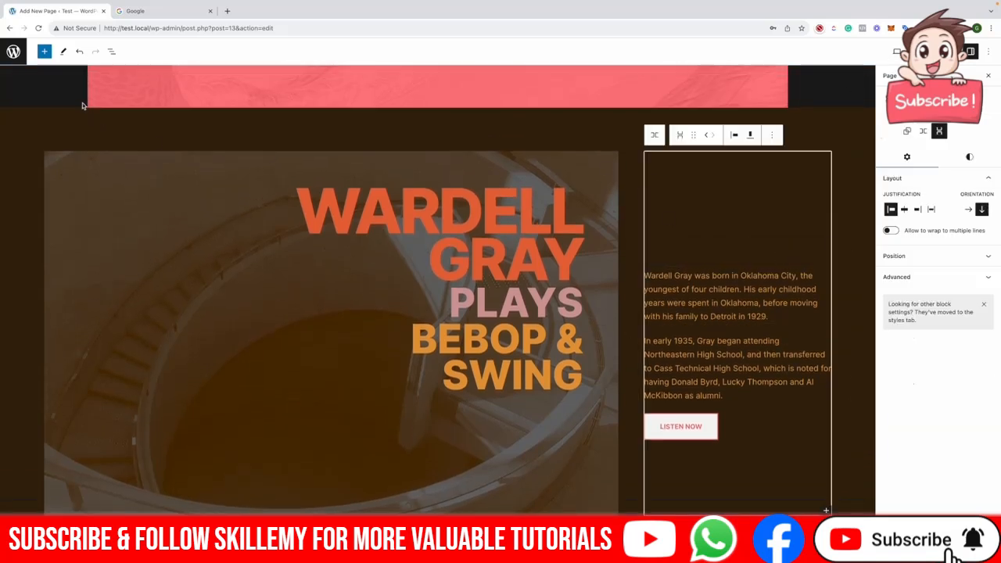
# Step: Undo the last three edits on the page
pyautogui.click(79, 52)
pyautogui.click(78, 54)
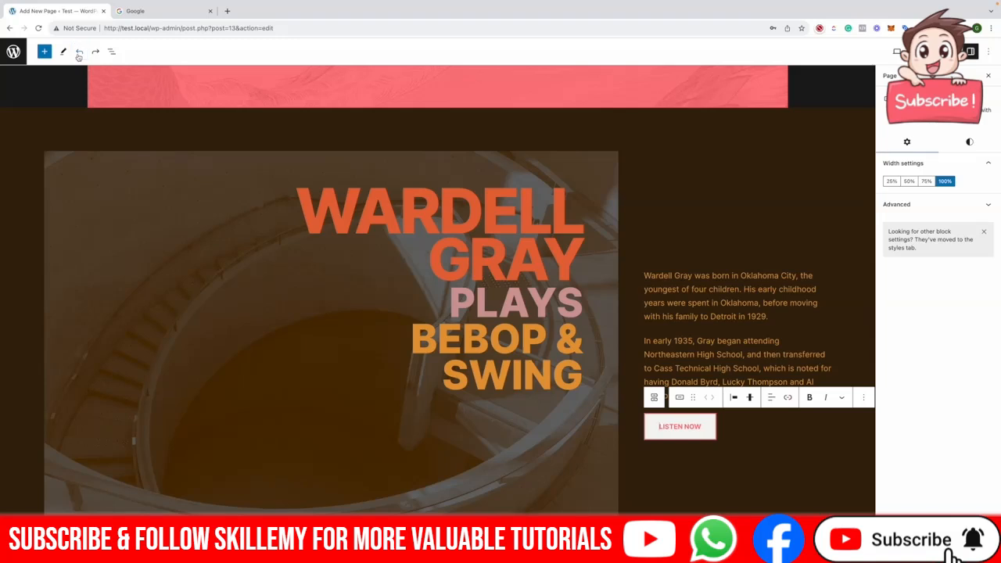
pyautogui.click(78, 54)
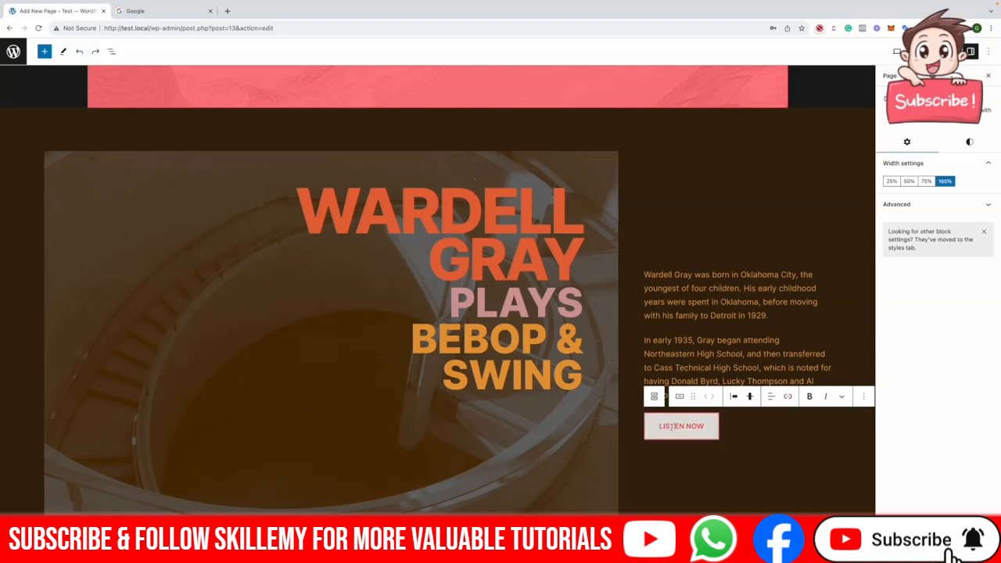
# Step: Try the Fill and Fixed height options on the first Wardell Gray paragraph and return it to Fit
pyautogui.click(890, 75)
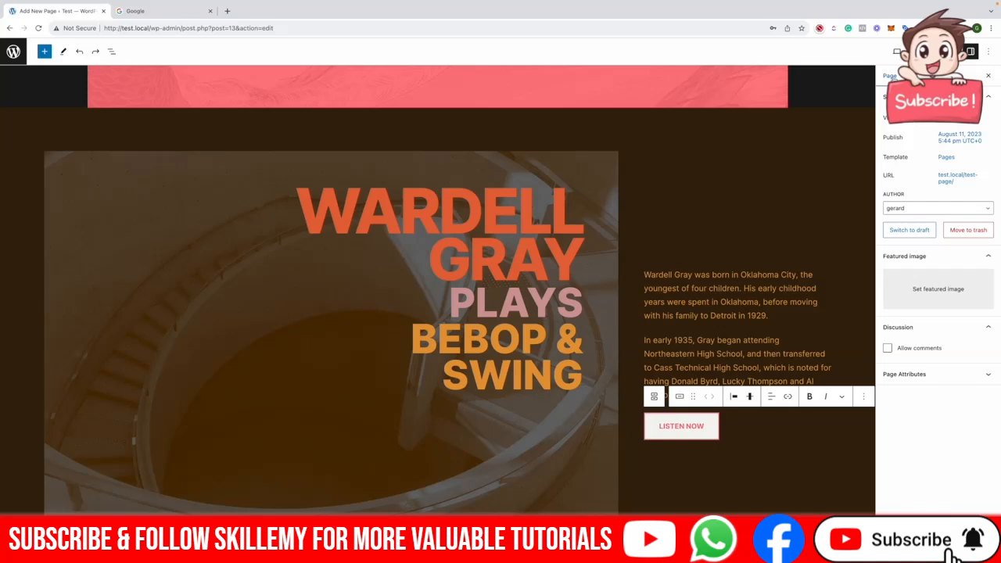
pyautogui.click(736, 302)
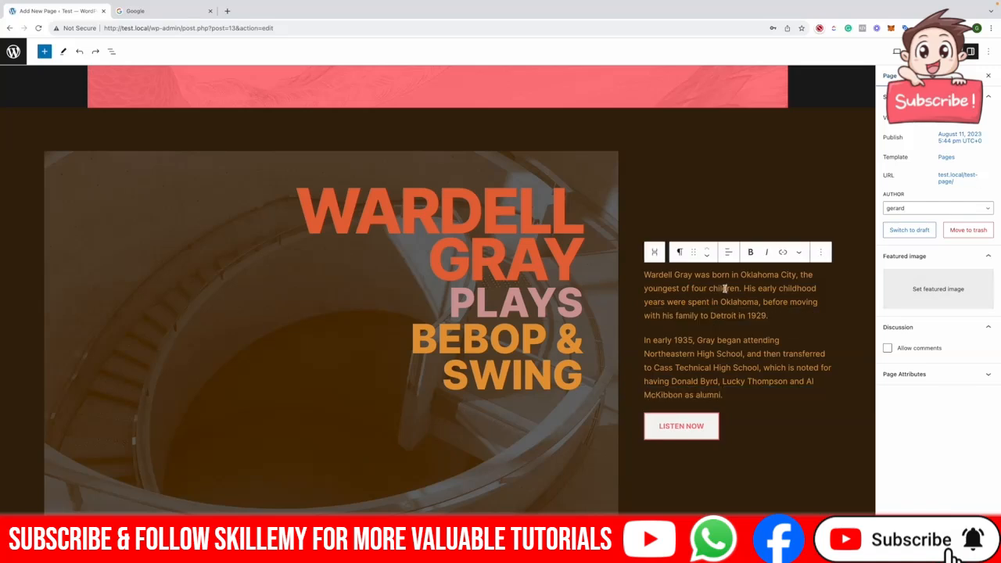
pyautogui.click(915, 76)
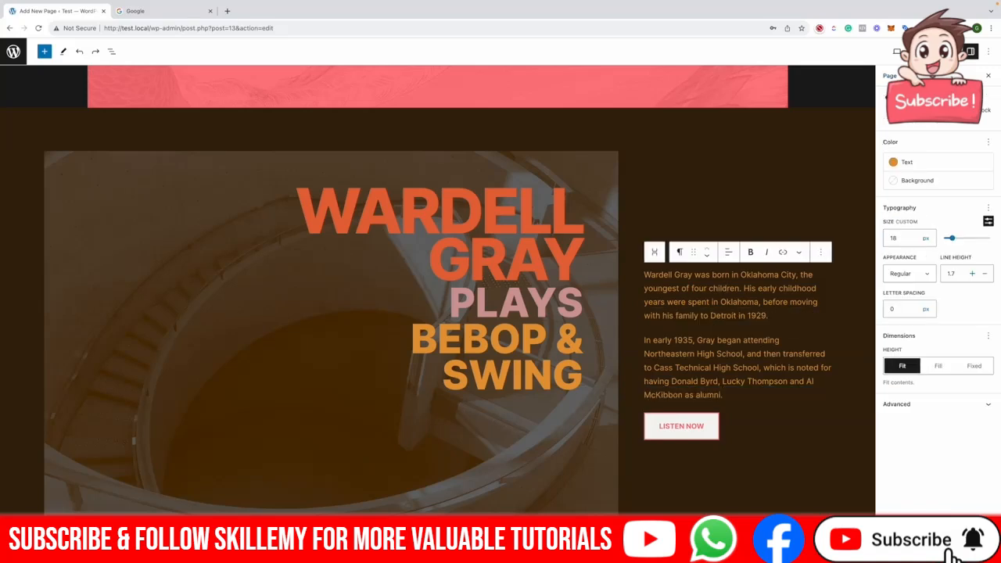
pyautogui.click(934, 369)
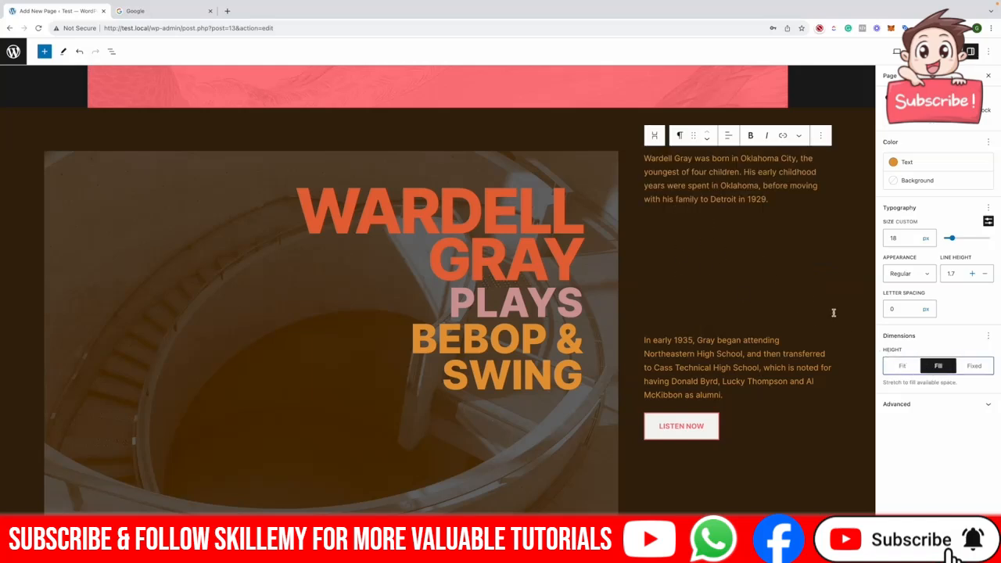
pyautogui.click(976, 366)
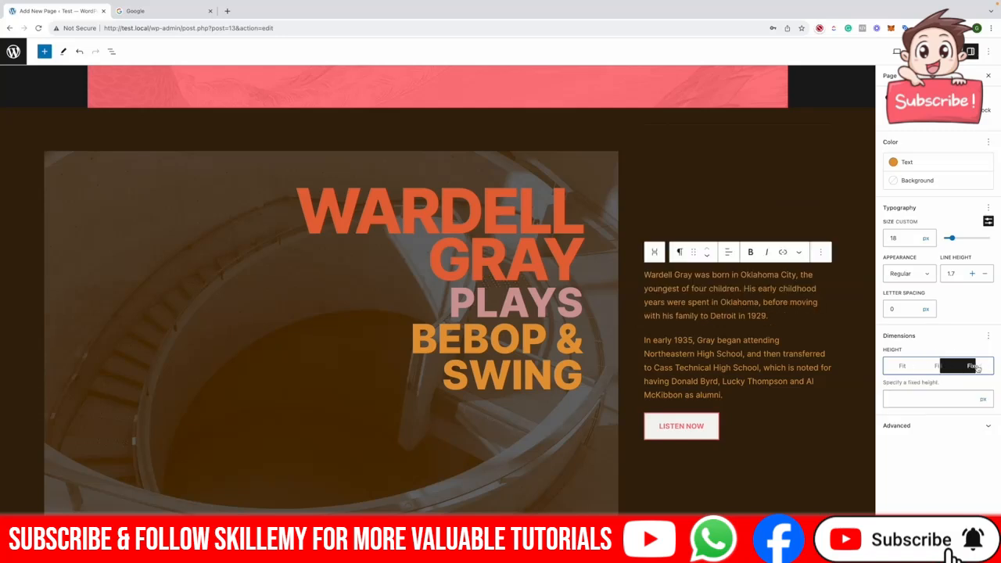
pyautogui.click(920, 402)
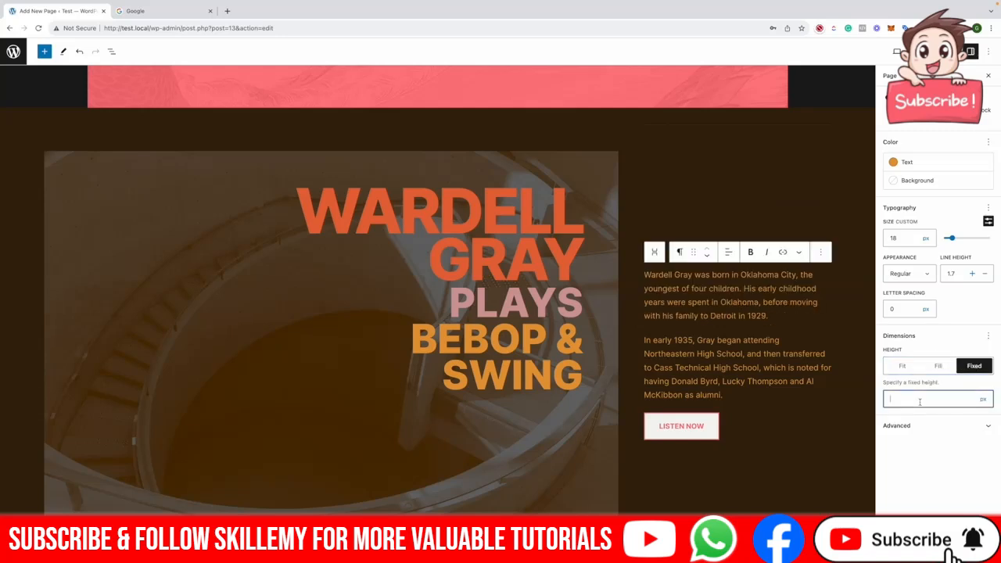
pyautogui.click(902, 366)
# Step: Try em and vw as the letter spacing unit of the first Wardell Gray paragraph
pyautogui.click(924, 313)
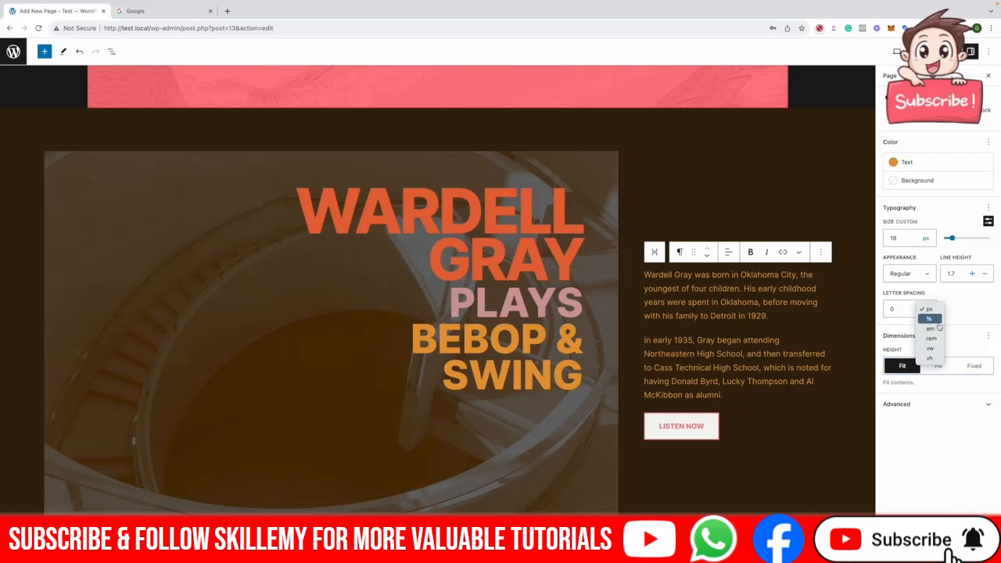
pyautogui.click(937, 330)
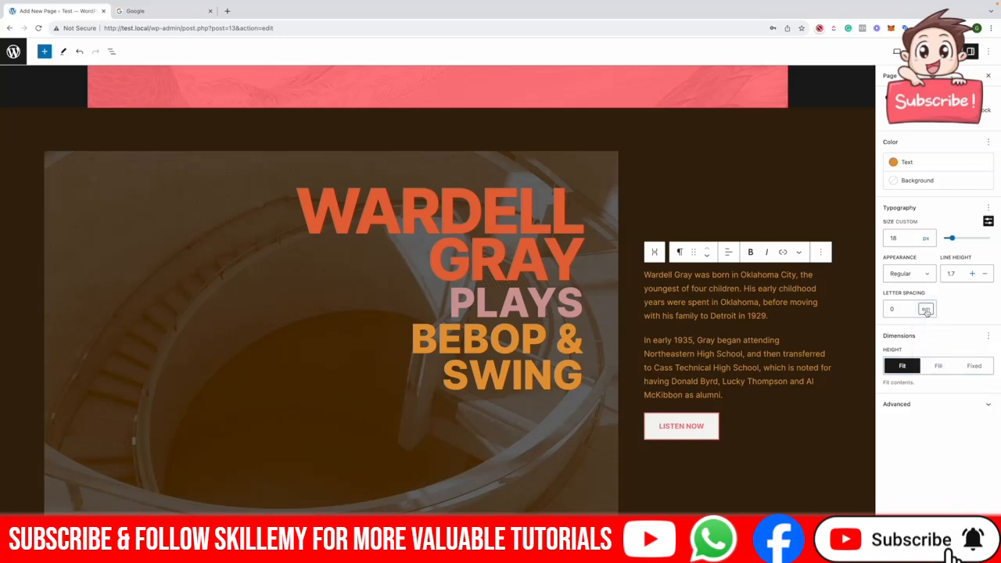
pyautogui.click(928, 311)
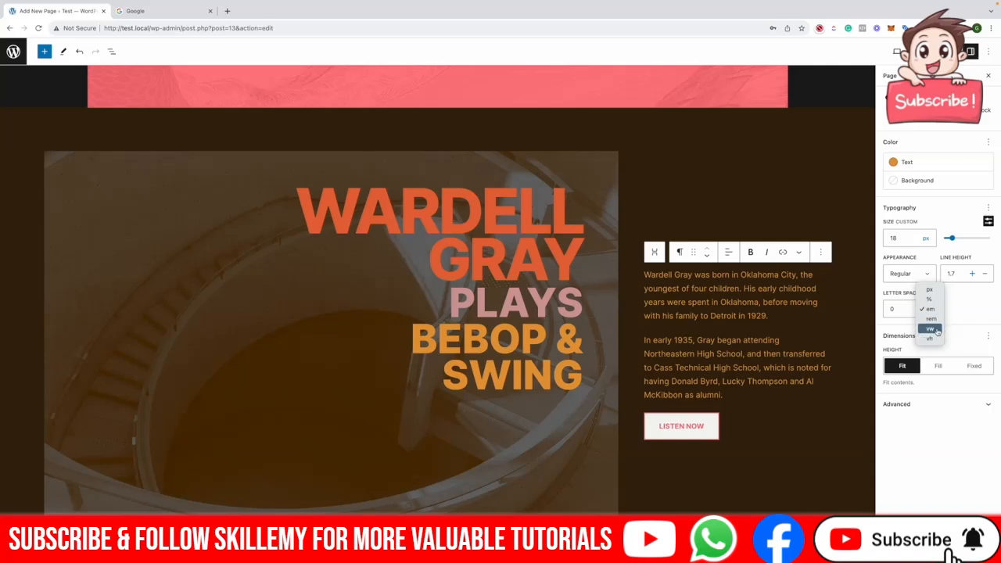
pyautogui.click(930, 329)
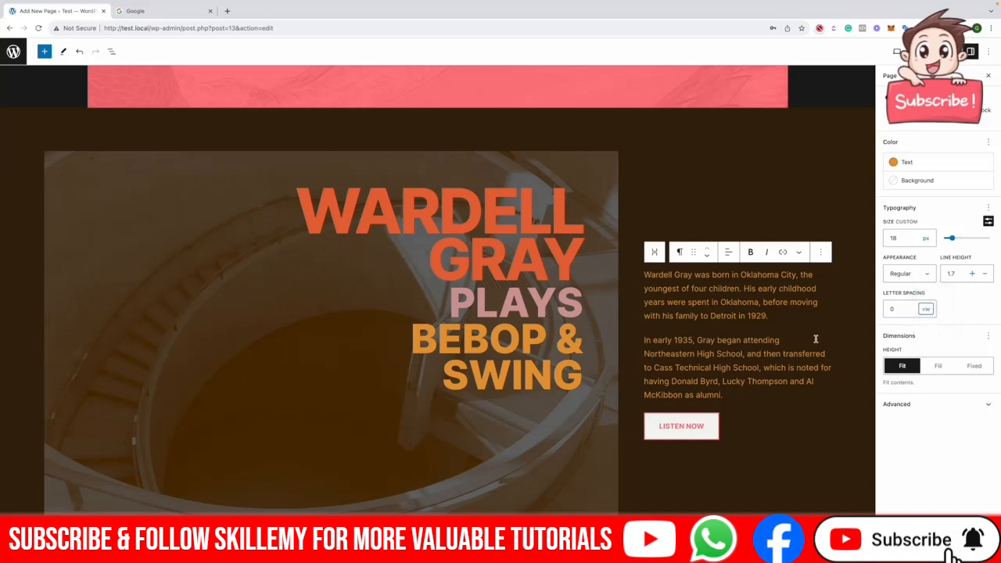
pyautogui.click(658, 315)
pyautogui.click(923, 309)
pyautogui.click(923, 308)
# Step: Check the paragraph's font size units, try vh as its letter spacing unit, and set that unit back to px
pyautogui.click(926, 238)
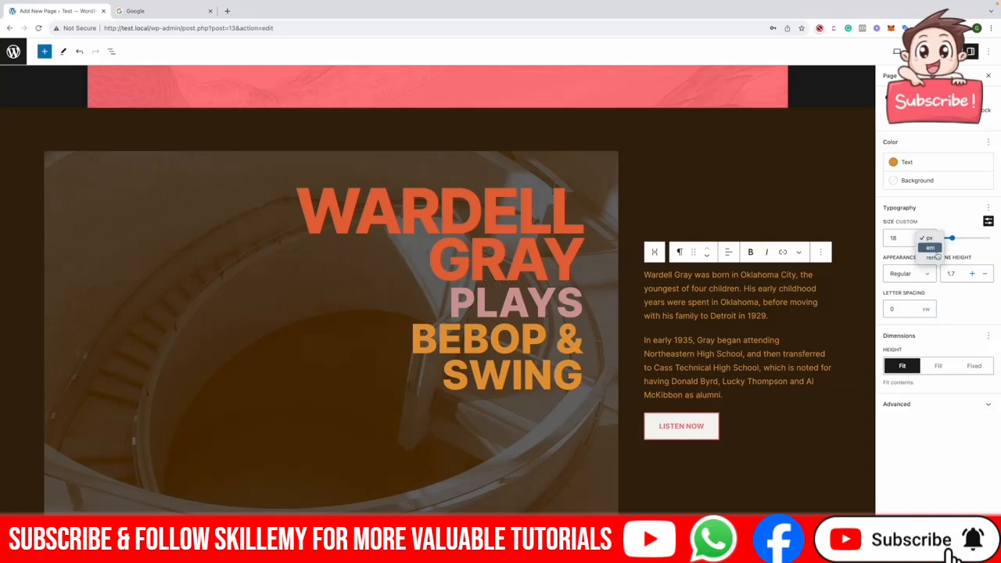
pyautogui.click(921, 313)
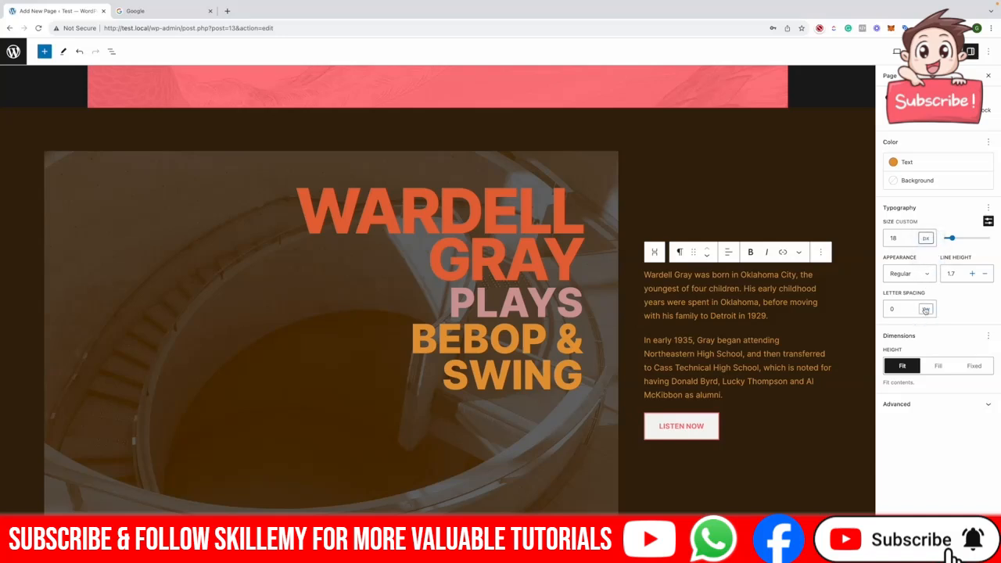
pyautogui.click(925, 310)
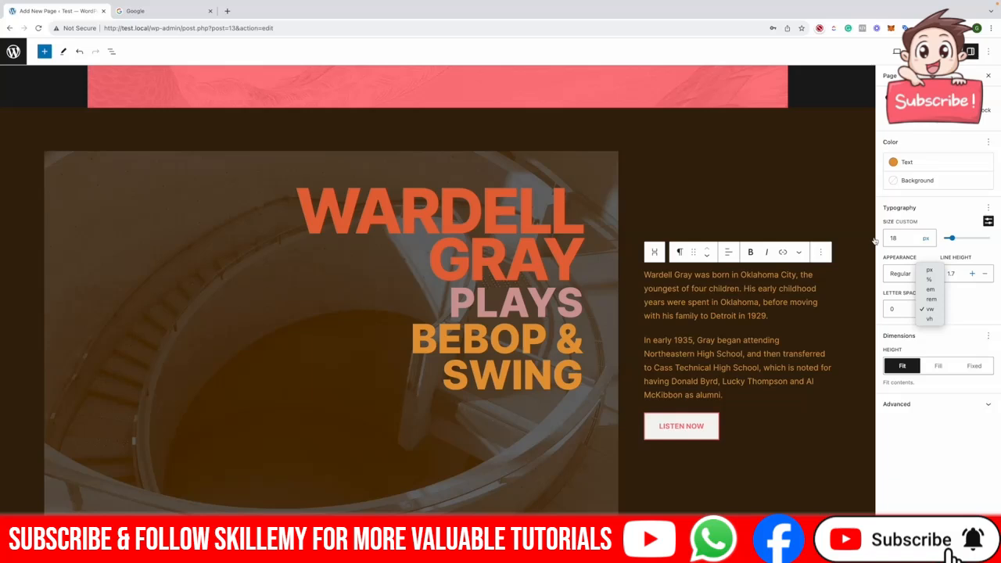
pyautogui.click(928, 309)
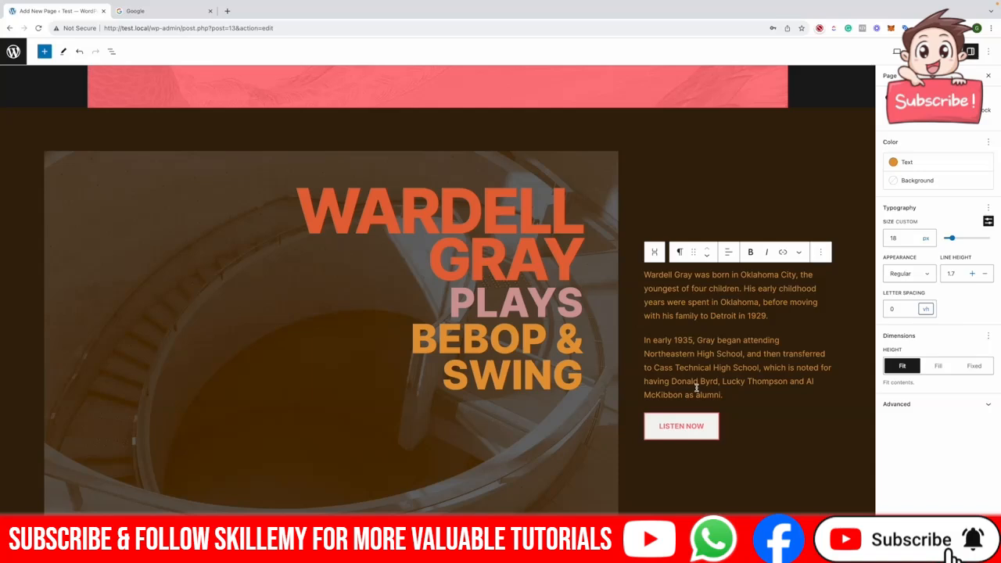
pyautogui.click(925, 309)
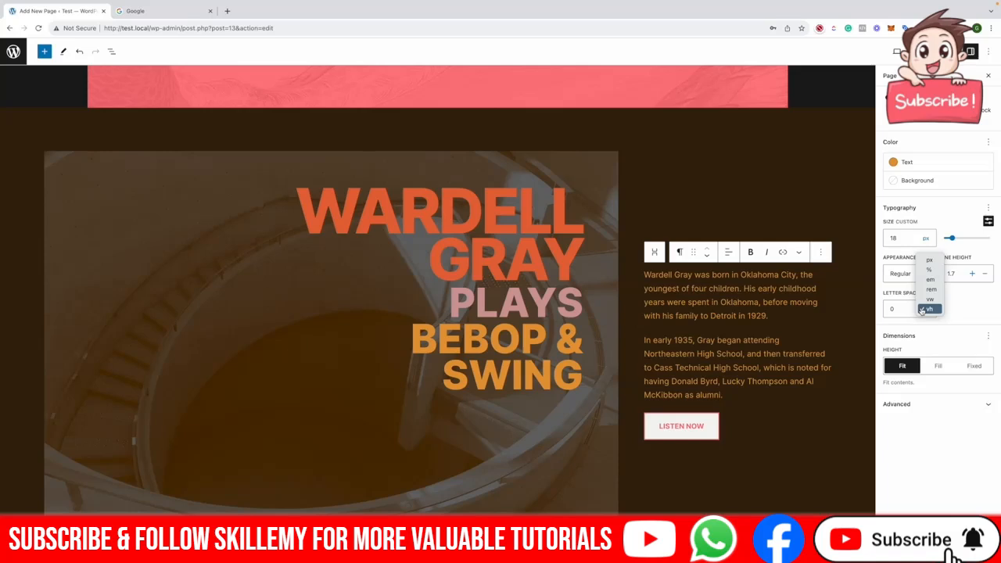
pyautogui.click(929, 260)
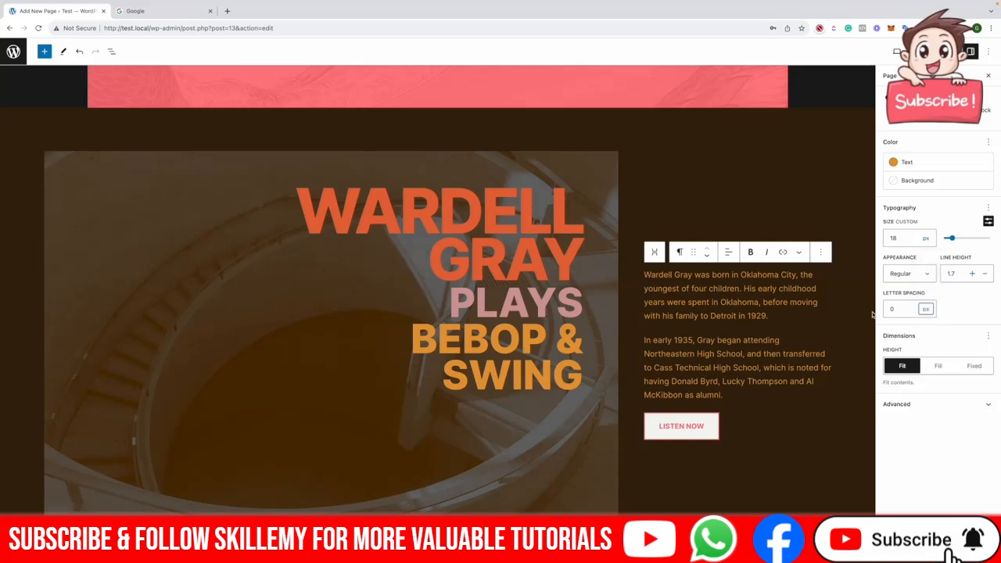
pyautogui.click(958, 320)
# Step: Open the block pattern library and show the Featured patterns
pyautogui.scroll(-2, 771, 338)
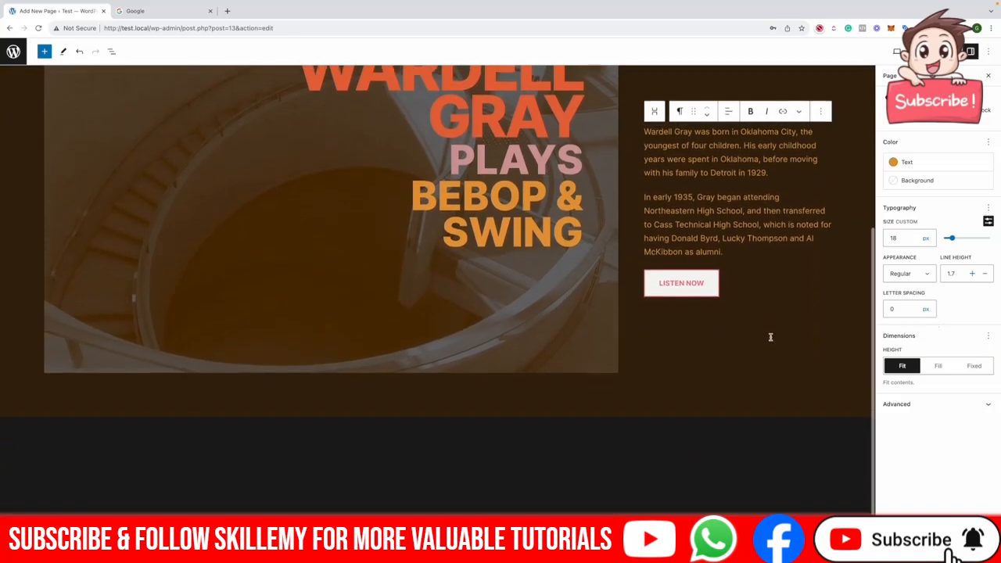
pyautogui.scroll(1, 770, 340)
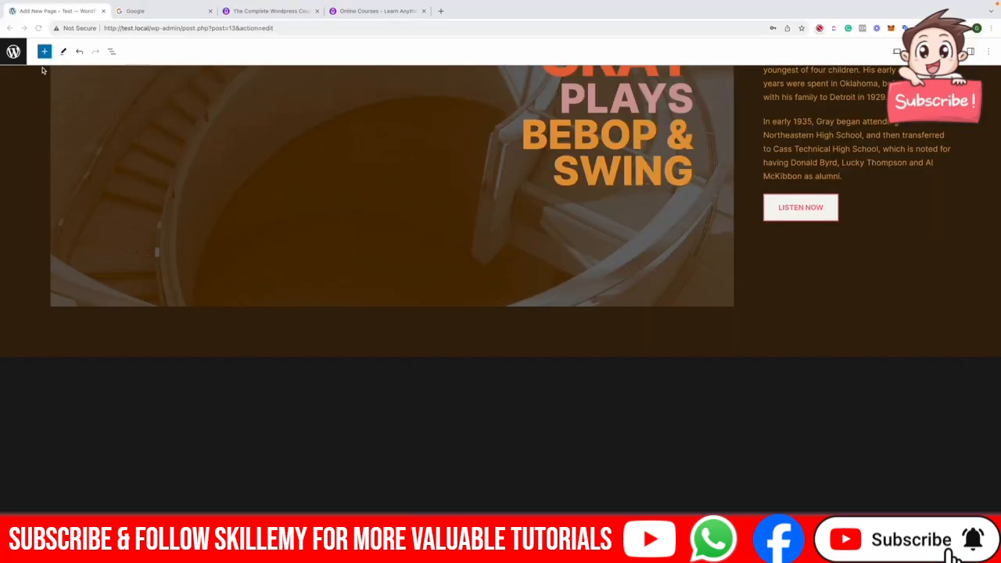
pyautogui.click(49, 55)
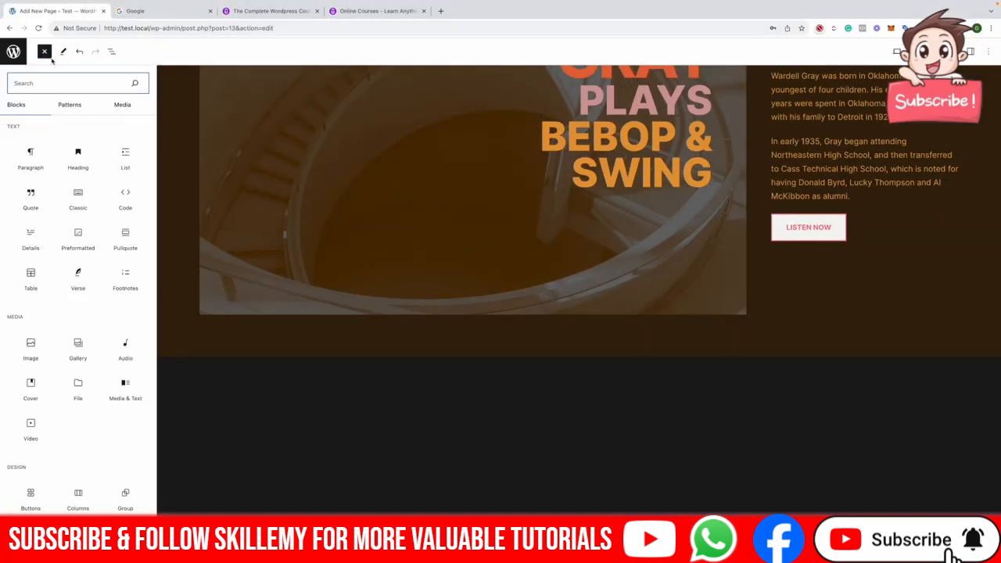
pyautogui.click(68, 104)
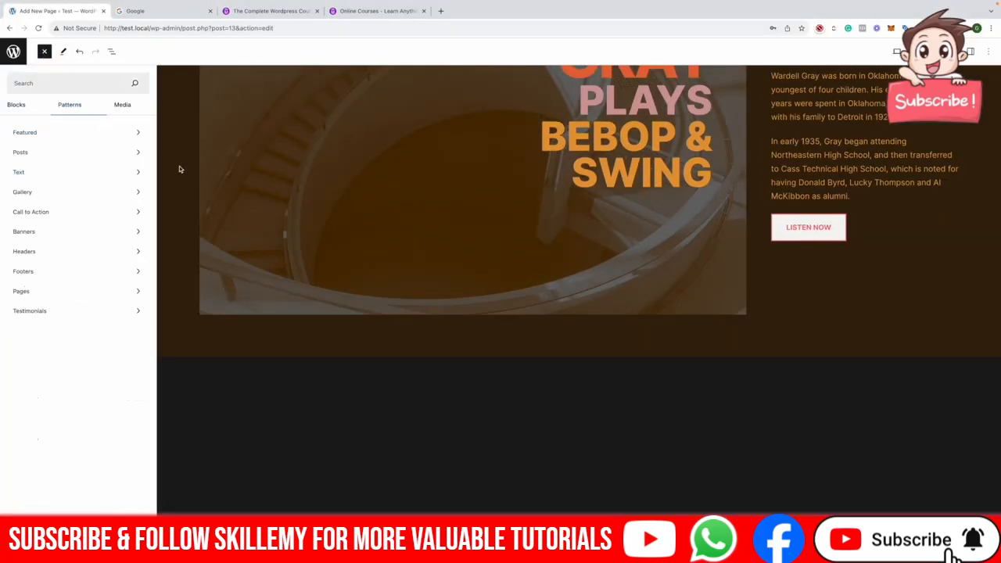
pyautogui.scroll(1, 208, 173)
pyautogui.click(70, 140)
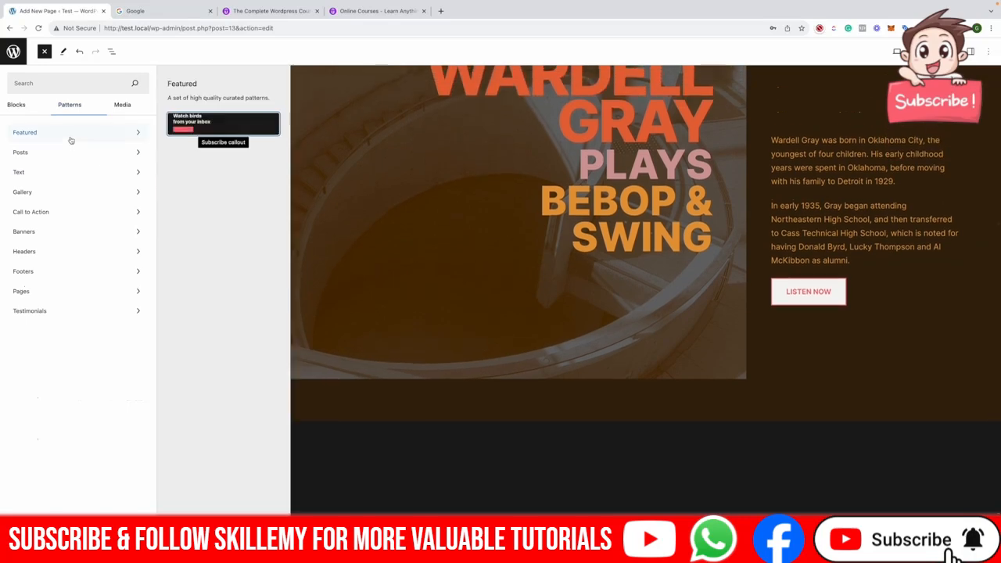